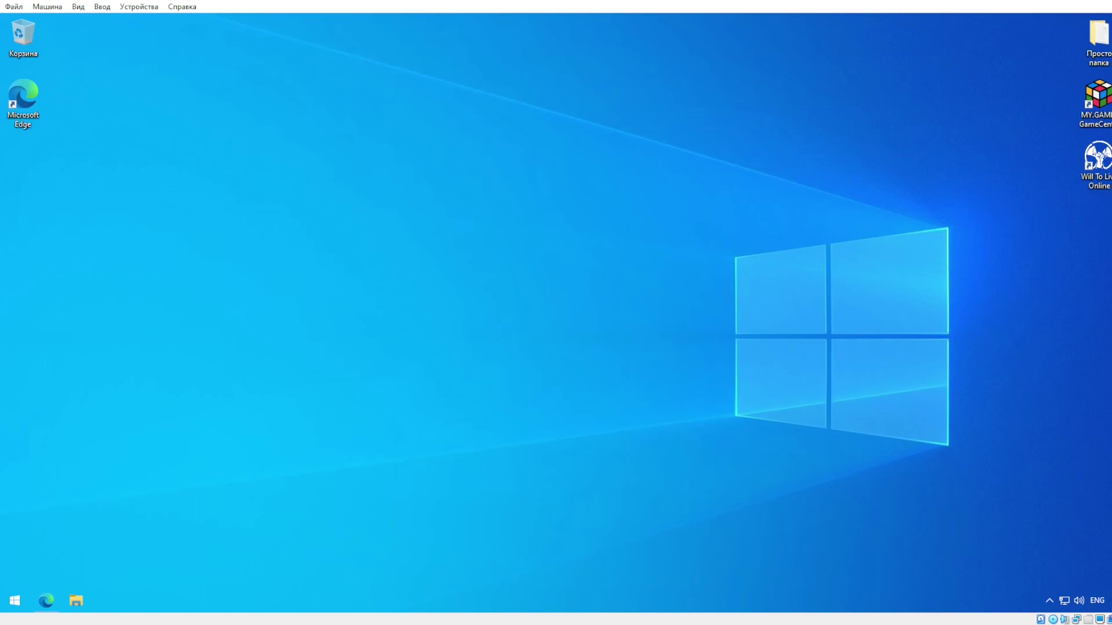
Step: In Edge, download quickbms.zip from the QuickBMS page and close that tab
left_click(45, 600)
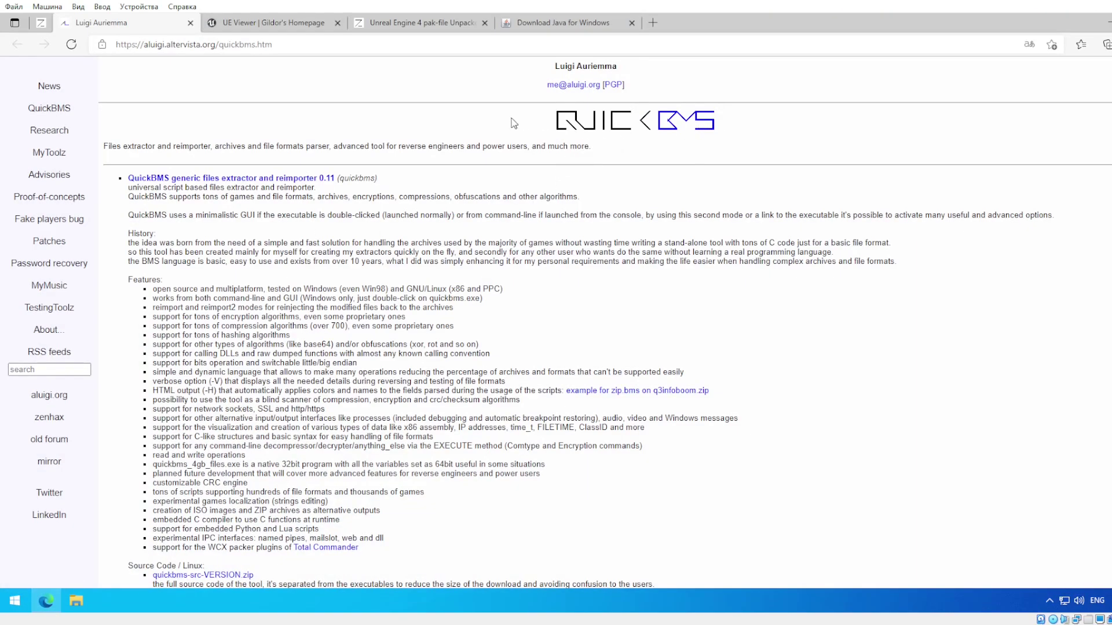
left_click(322, 179)
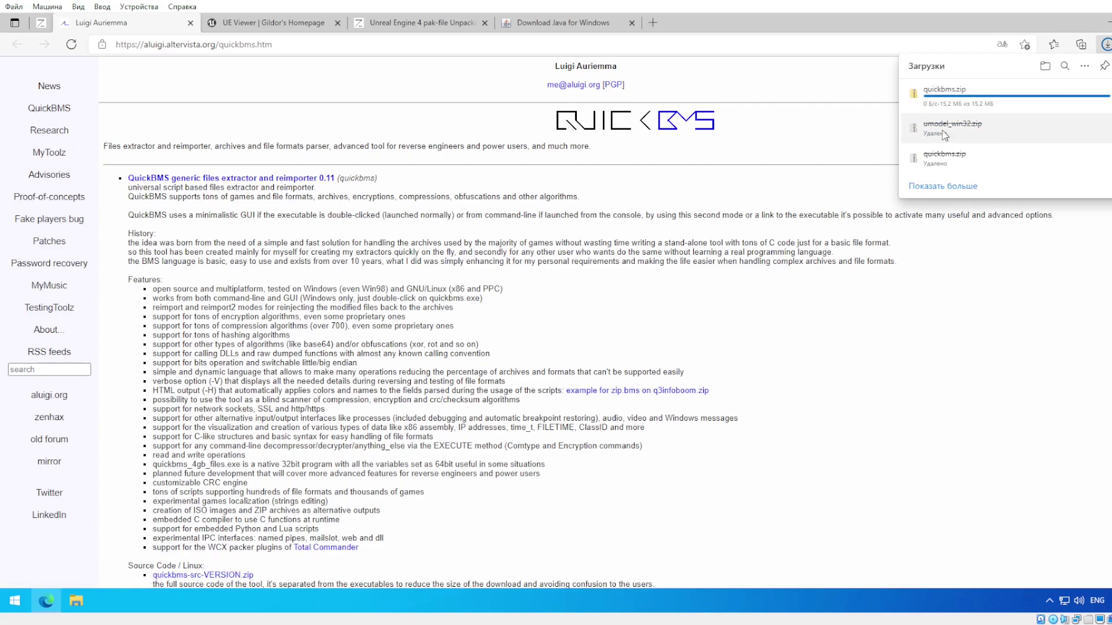
left_click(191, 22)
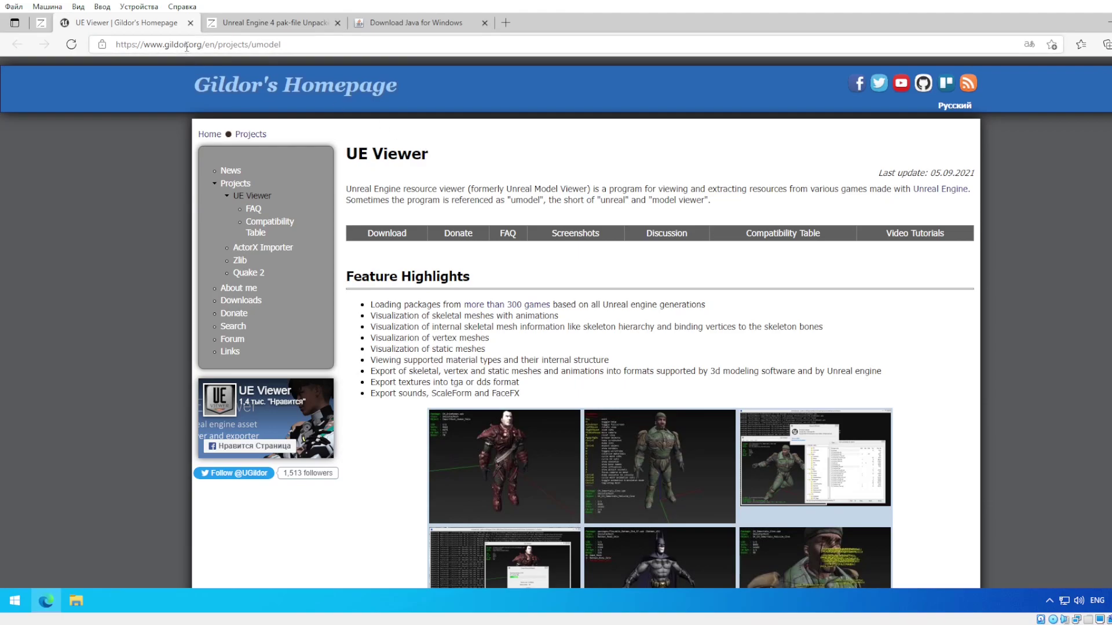
Step: Download the UE Viewer Win32 version (umodel_win32.zip) and close its tab
scroll(504, 231, "down", 1)
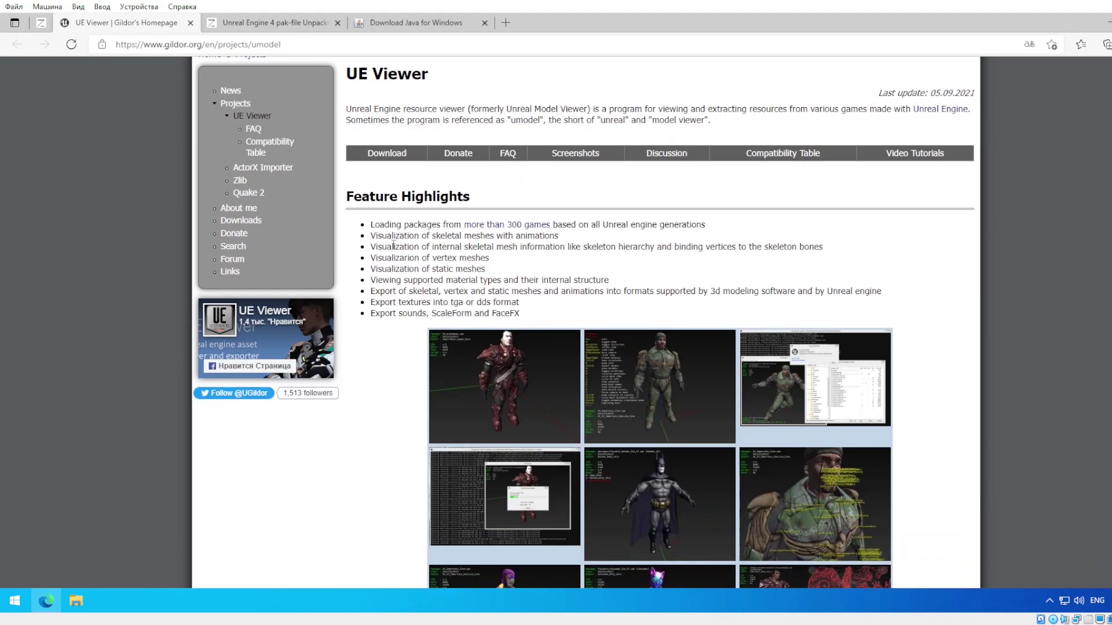
scroll(393, 245, "down", 9)
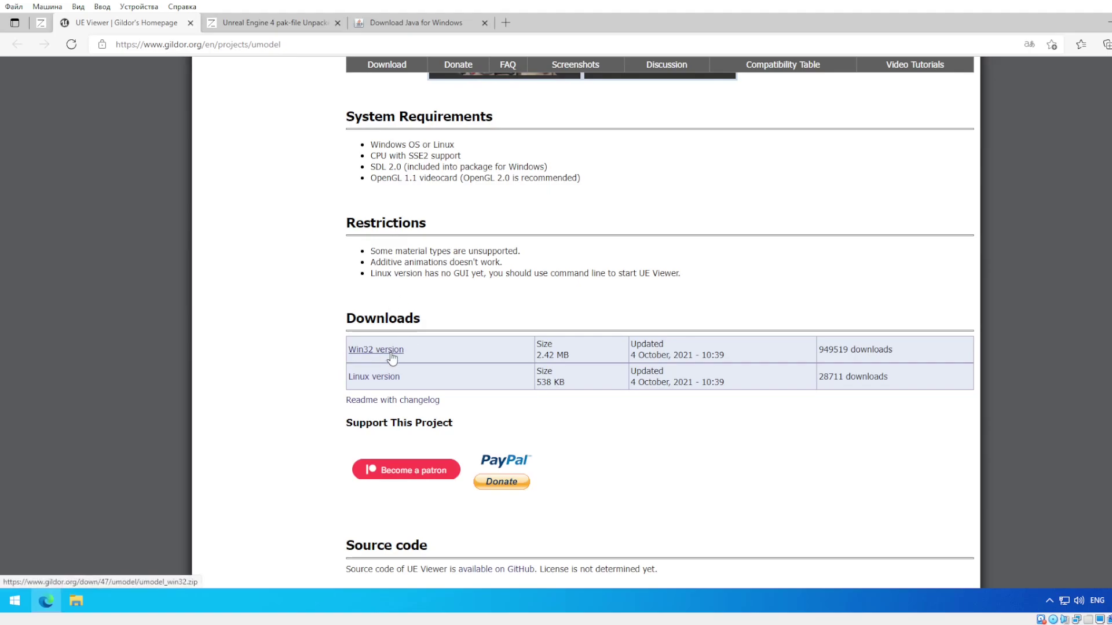
left_click(392, 357)
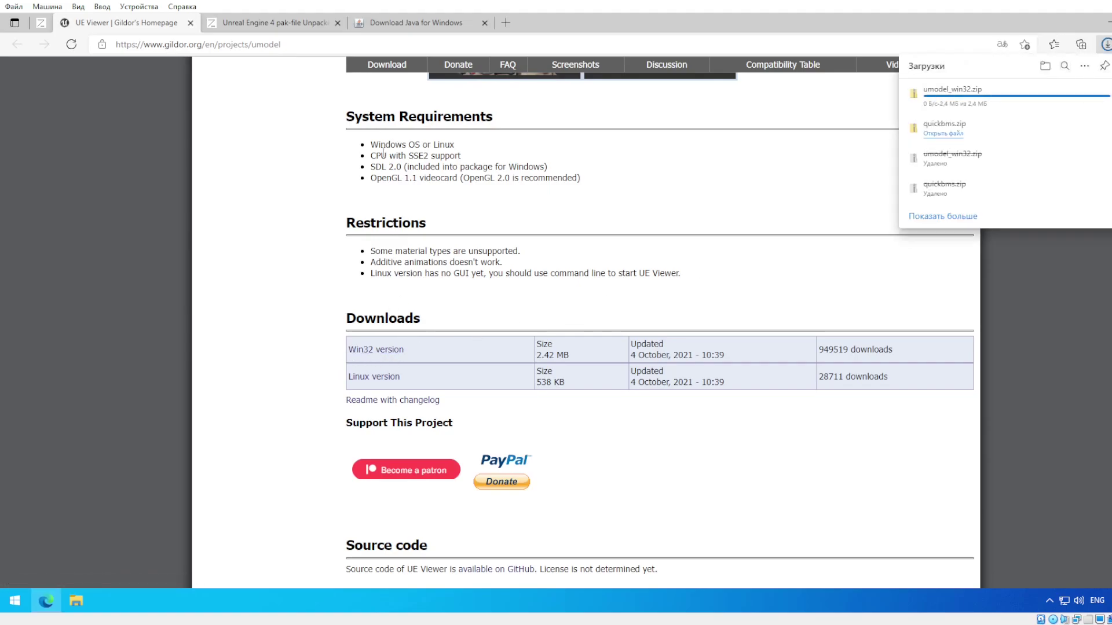
left_click(190, 23)
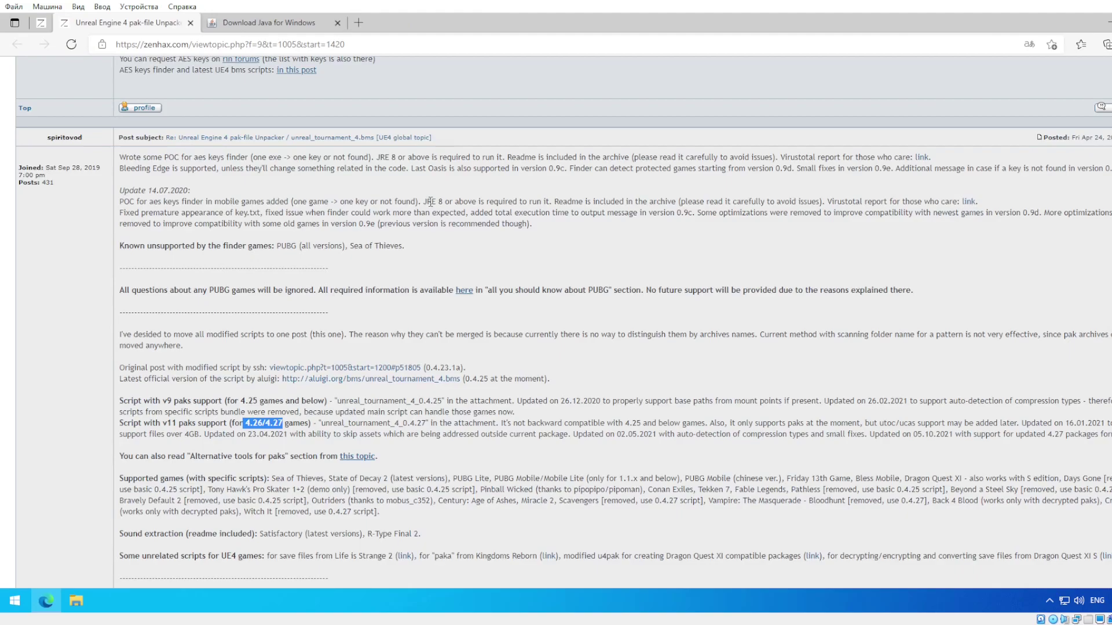
Step: Read the zenhax UE4 unpacker post, noting its 4.26/4.27 support, down to the Attachments list
left_click(416, 233)
scroll(422, 237, "up", 10)
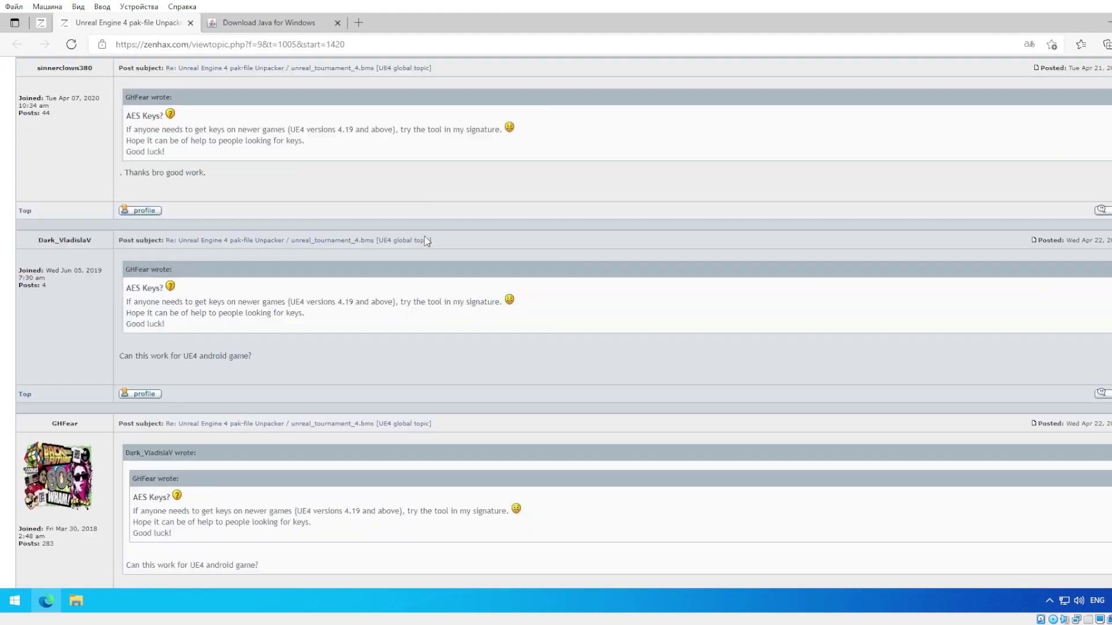
scroll(425, 240, "up", 15)
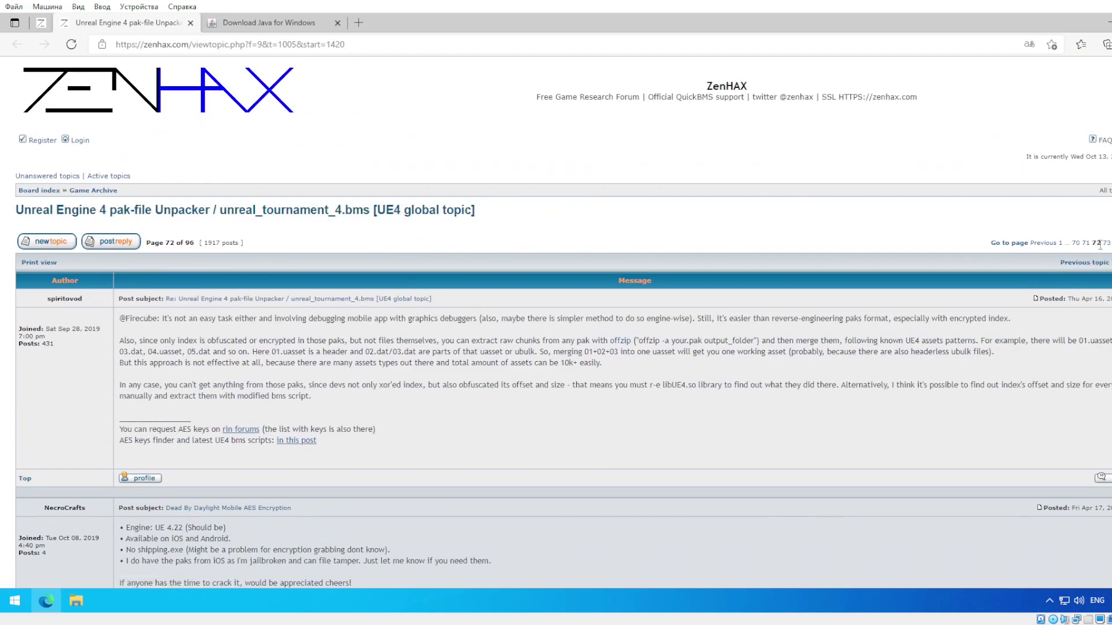
scroll(516, 253, "down", 20)
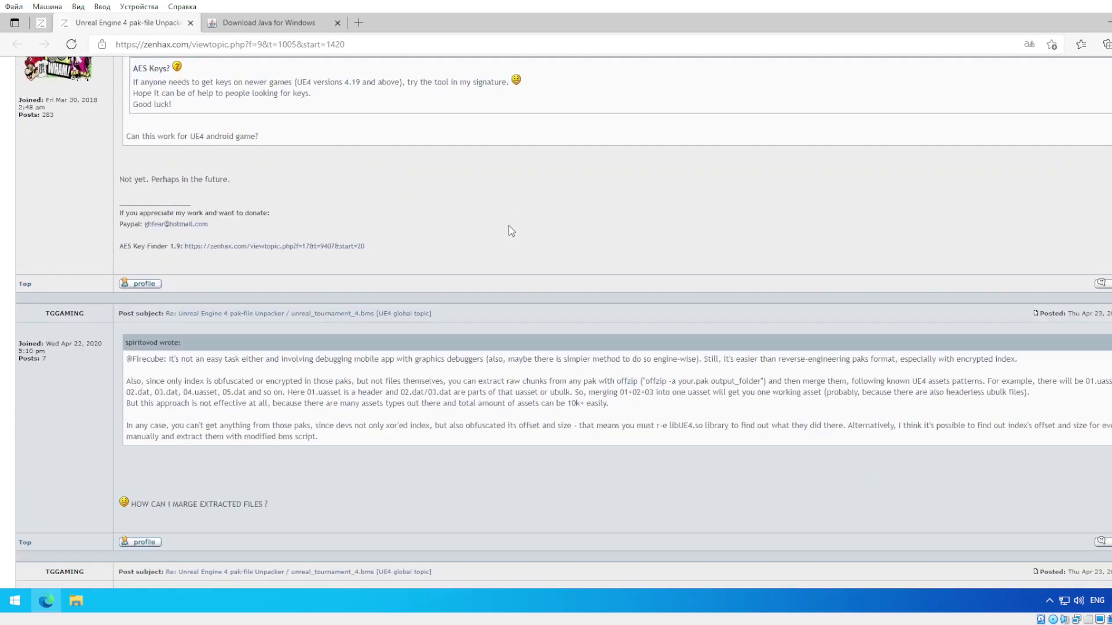
scroll(511, 231, "down", 15)
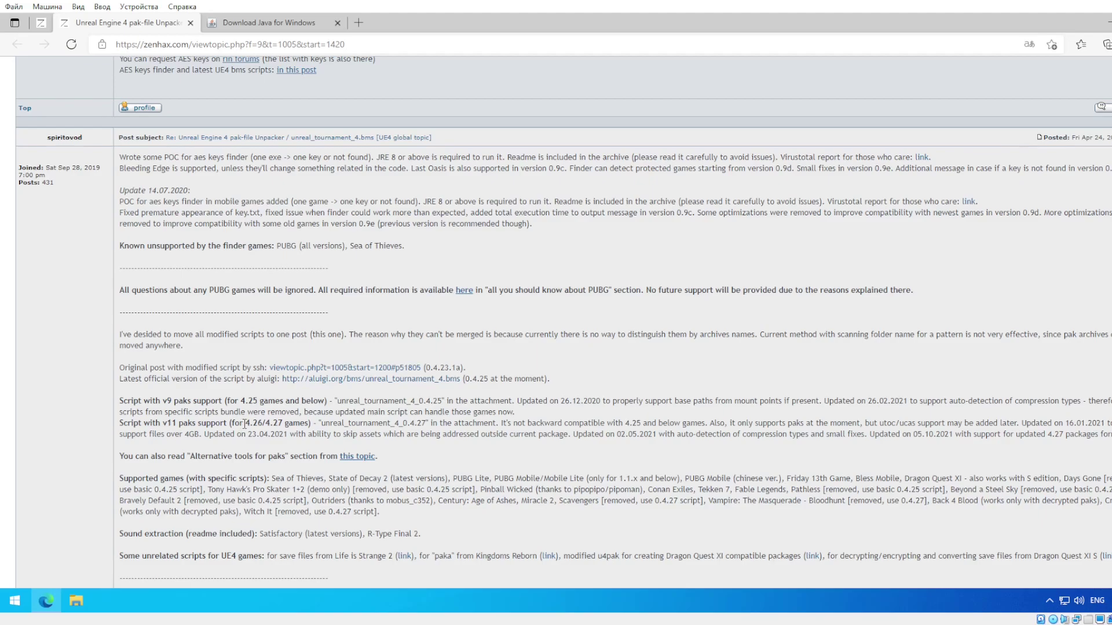
left_click_drag(243, 424, 283, 423)
left_click(583, 304)
scroll(457, 273, "down", 5)
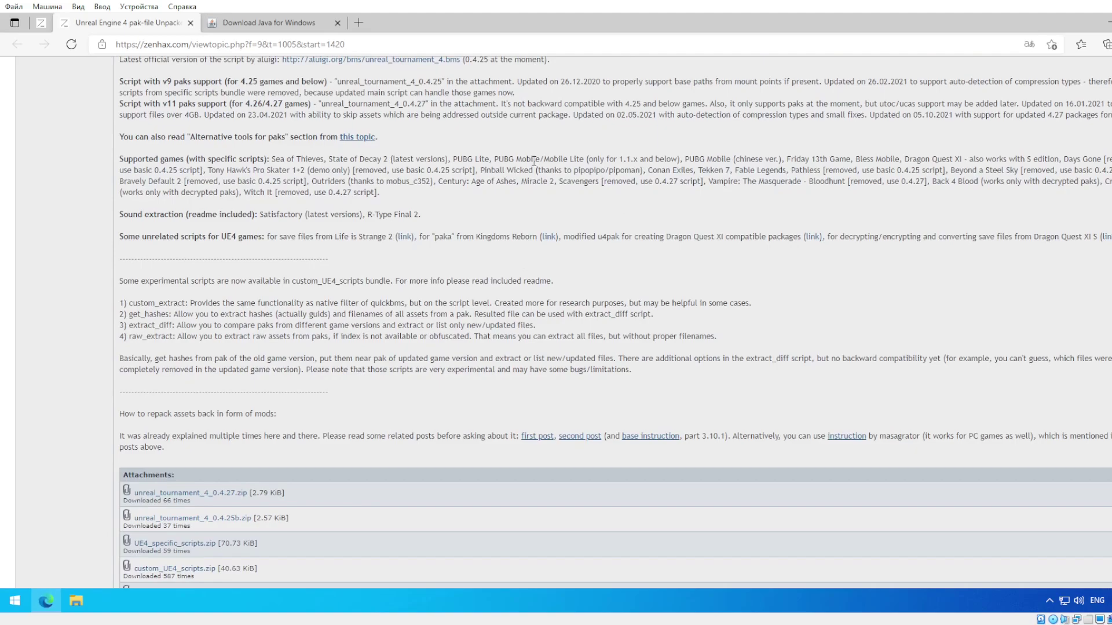
scroll(418, 313, "down", 1)
scroll(419, 313, "down", 3)
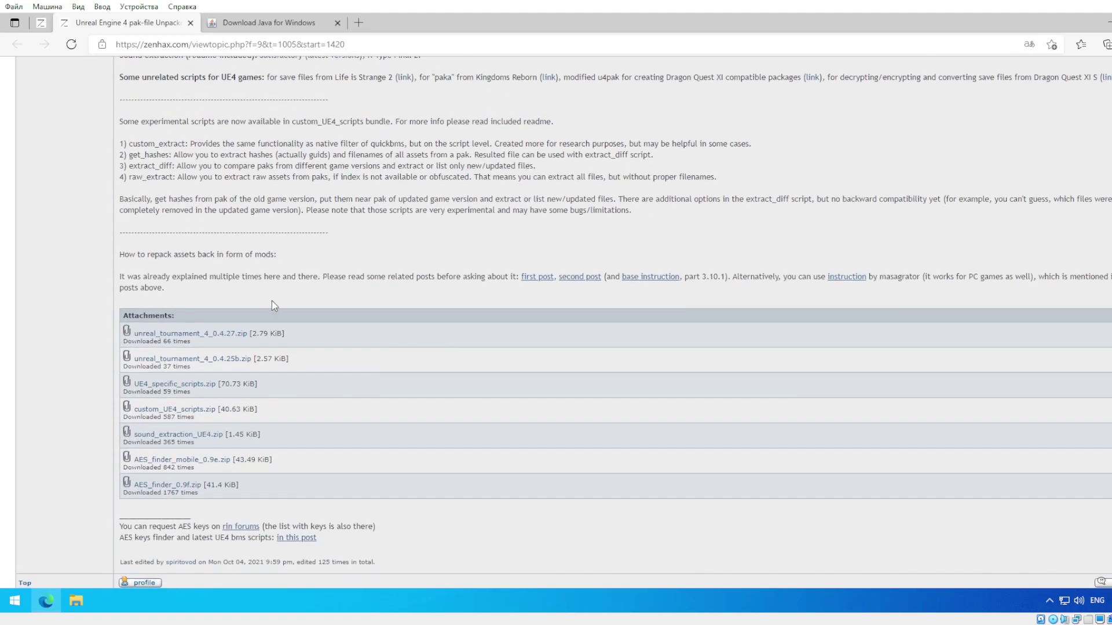
Step: Download the unreal_tournament_4_0.4.27.zip and AES_finder_0.9f.zip attachments and dismiss the downloads list
left_click(218, 335)
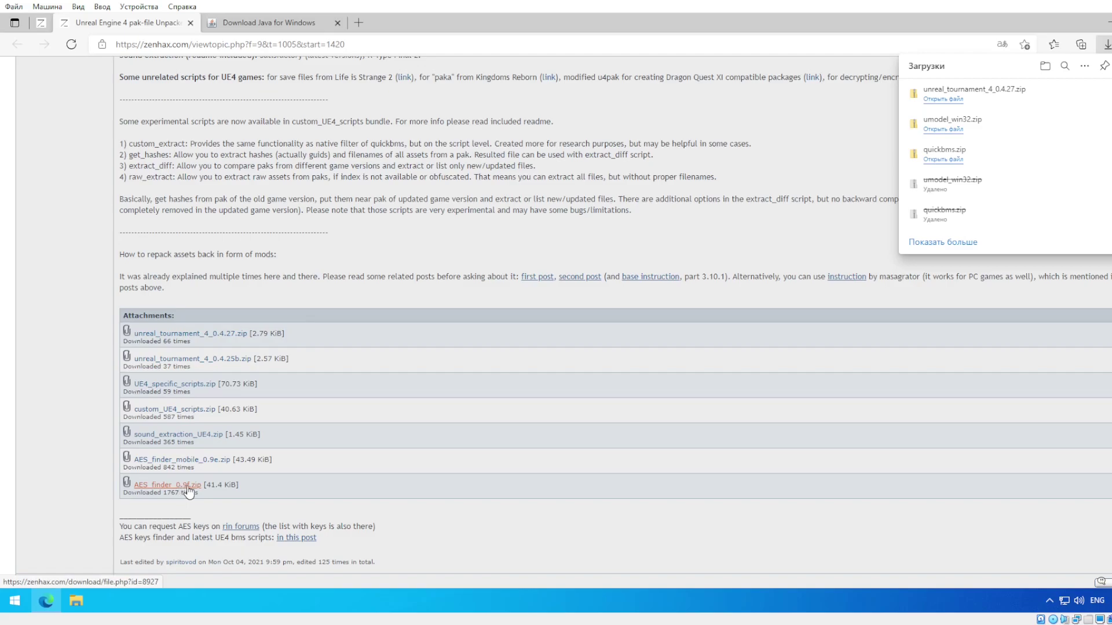
left_click(188, 486)
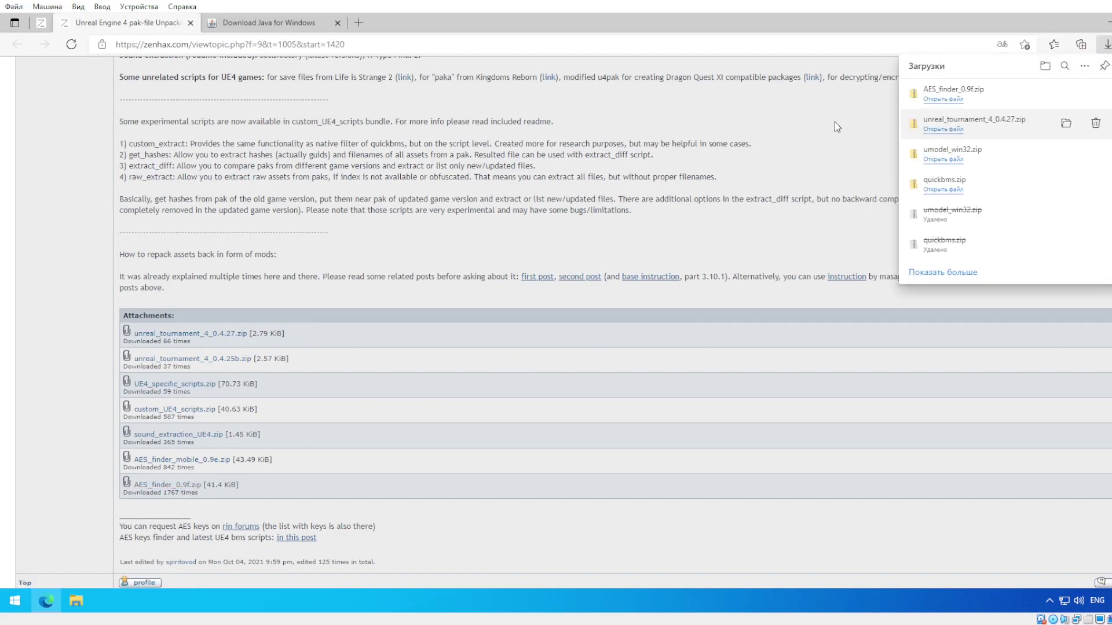
scroll(386, 251, "up", 8)
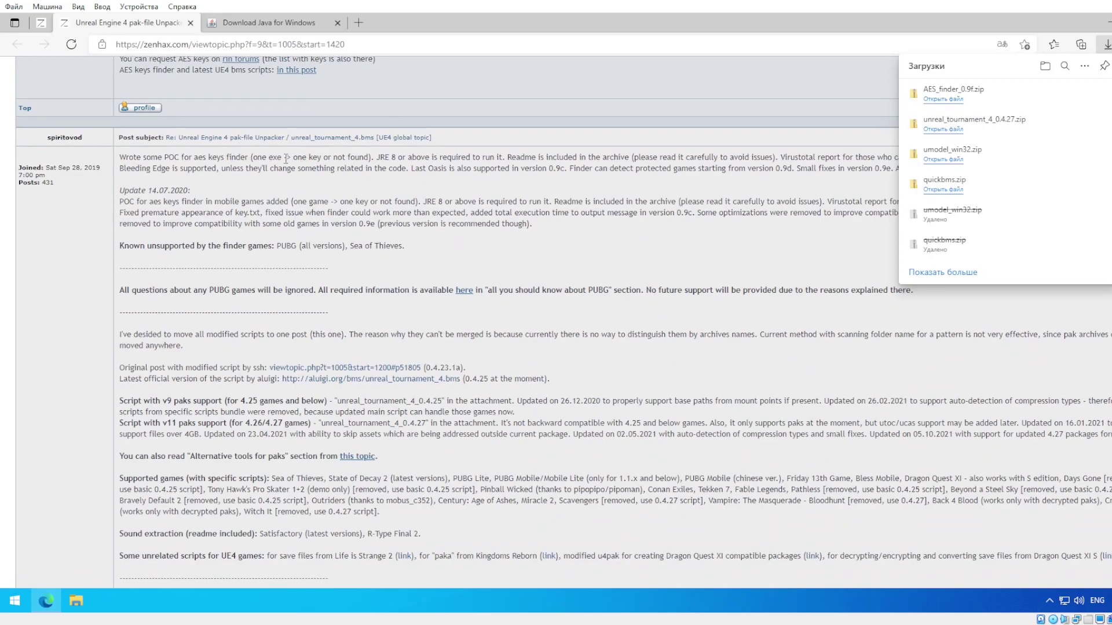
left_click(384, 160)
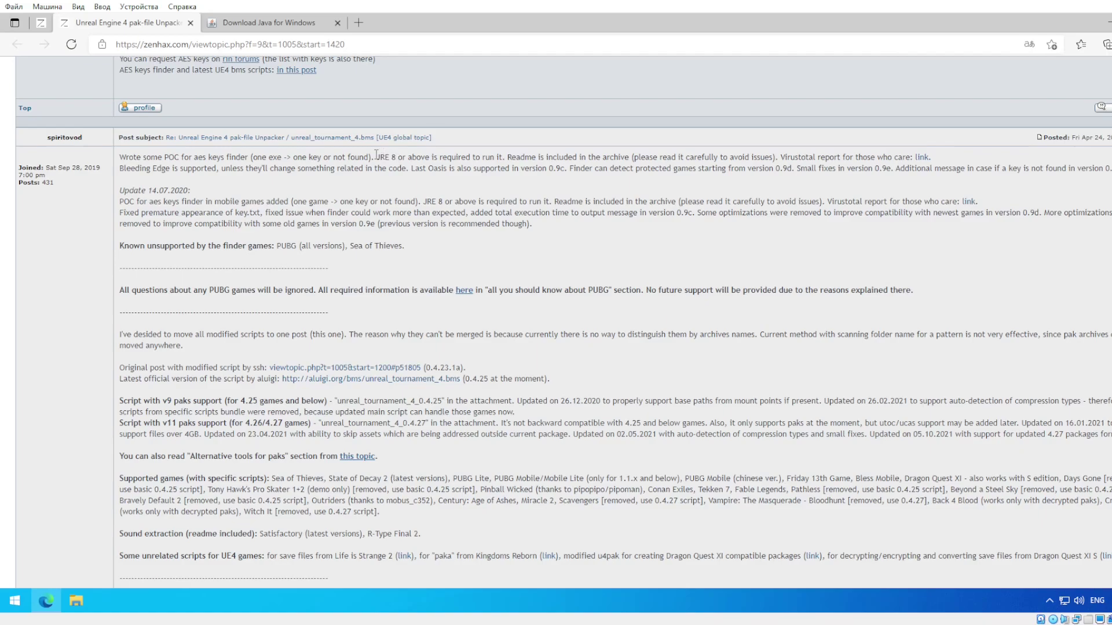
Step: Close the zenhax tab, check that Java Version 8 Update 301 is recommended, then close Edge
left_click(190, 23)
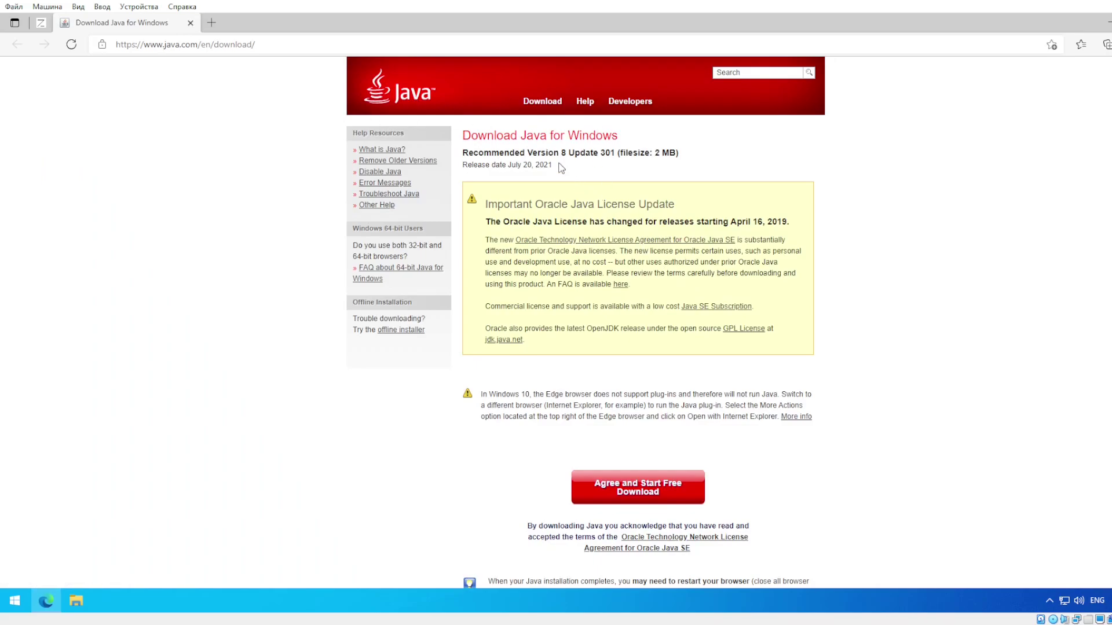
left_click_drag(526, 153, 615, 150)
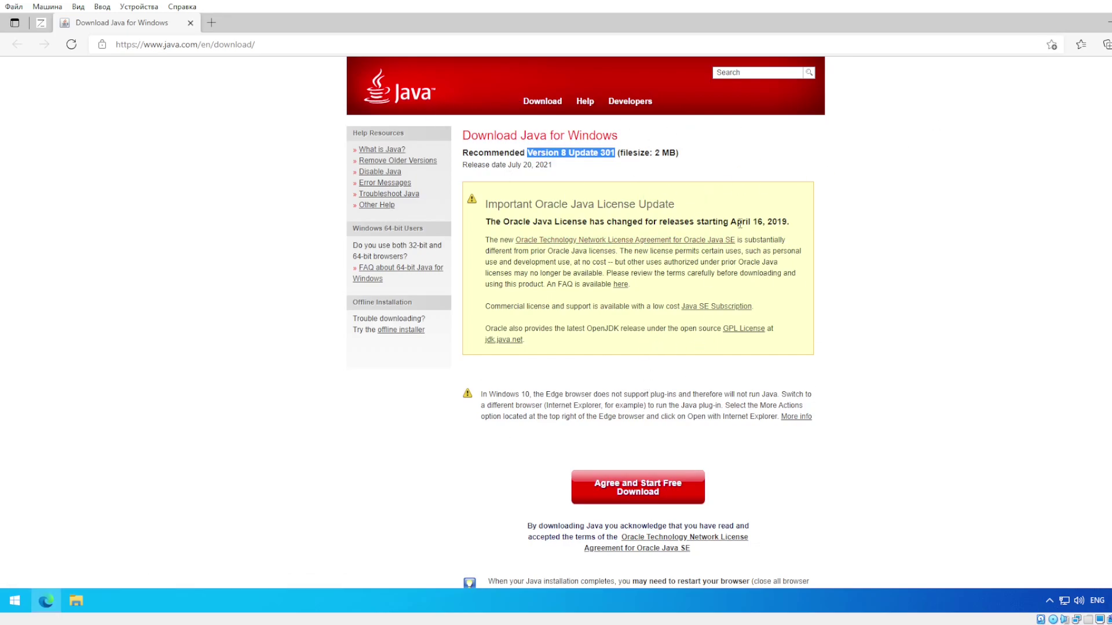
scroll(729, 369, "down", 2)
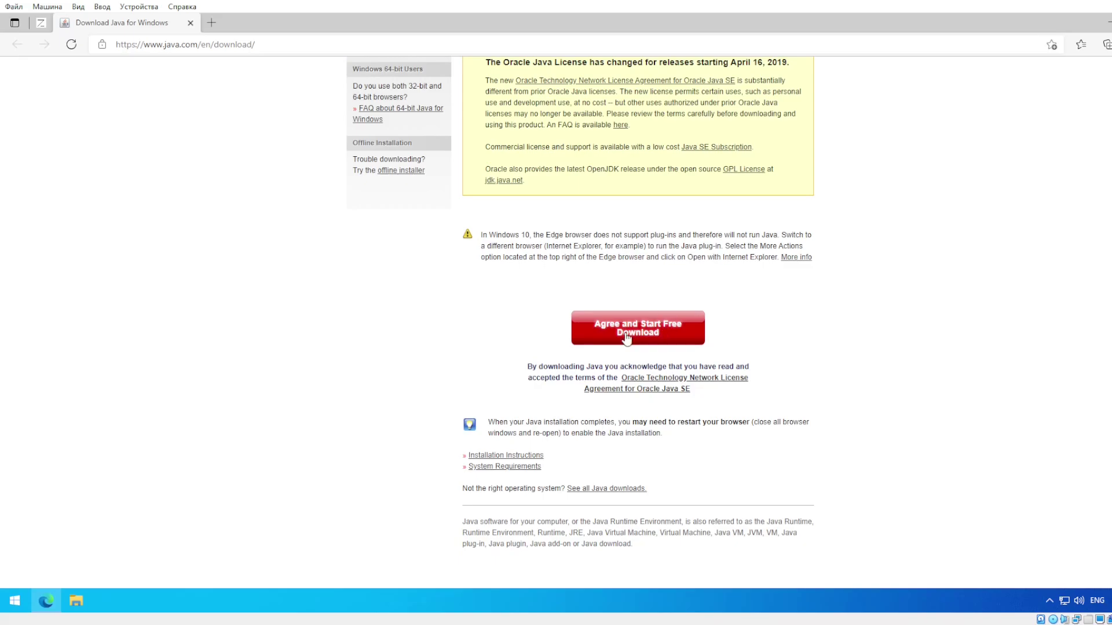
key("alt+F4")
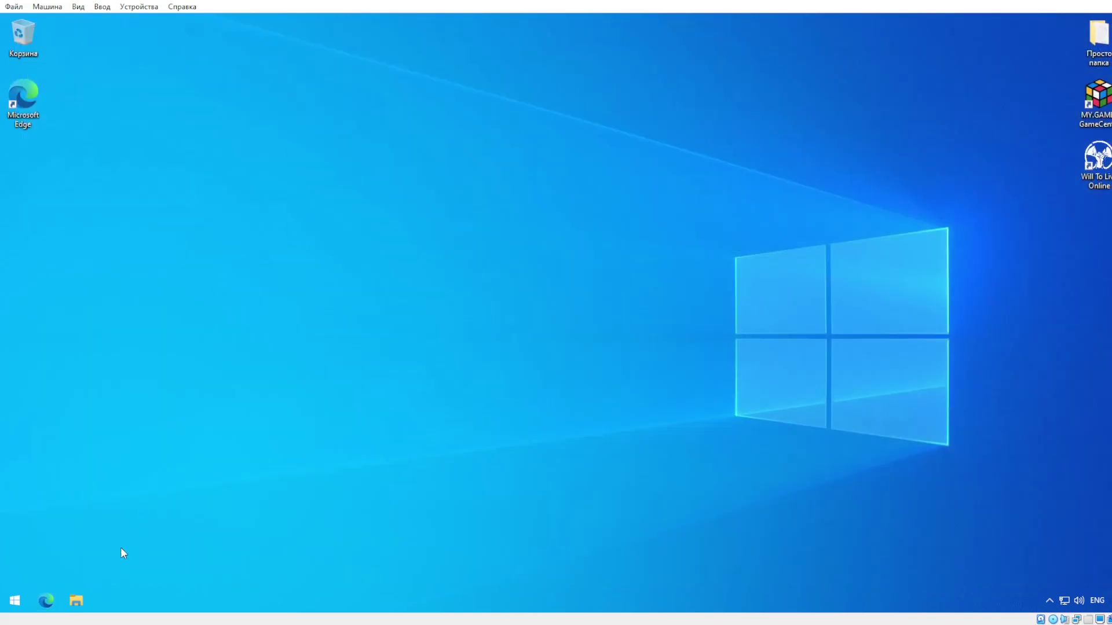
Step: Extract AES_finder_0.9f.zip from Downloads (Загрузки) to the desktop and open the extracted folder
left_click(80, 593)
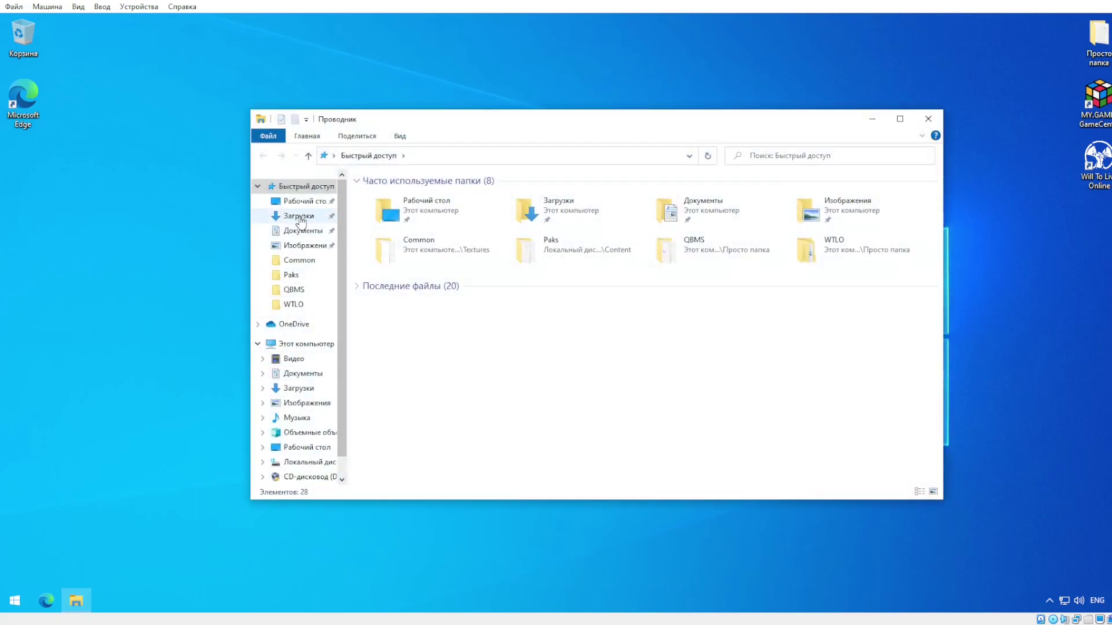
left_click(307, 221)
right_click(408, 213)
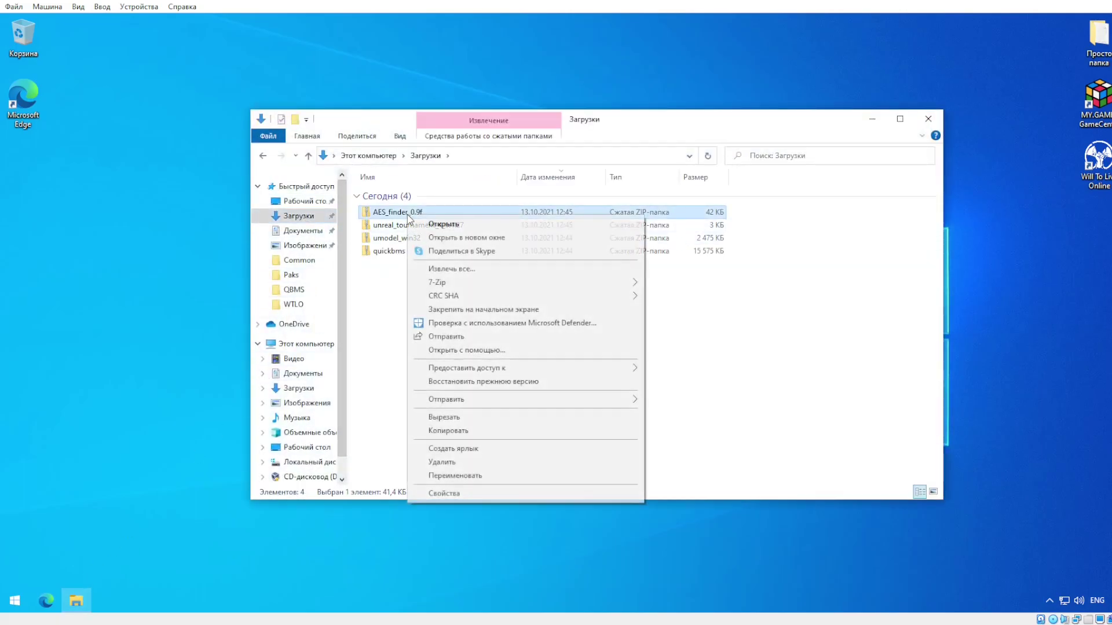
left_click(447, 268)
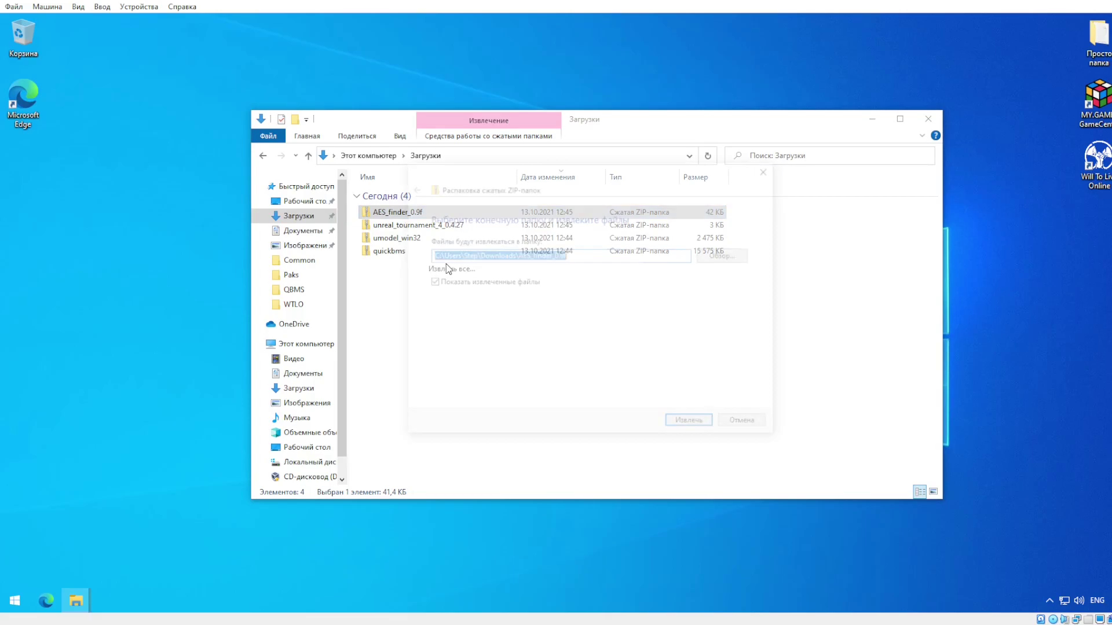
left_click_drag(514, 255, 480, 255)
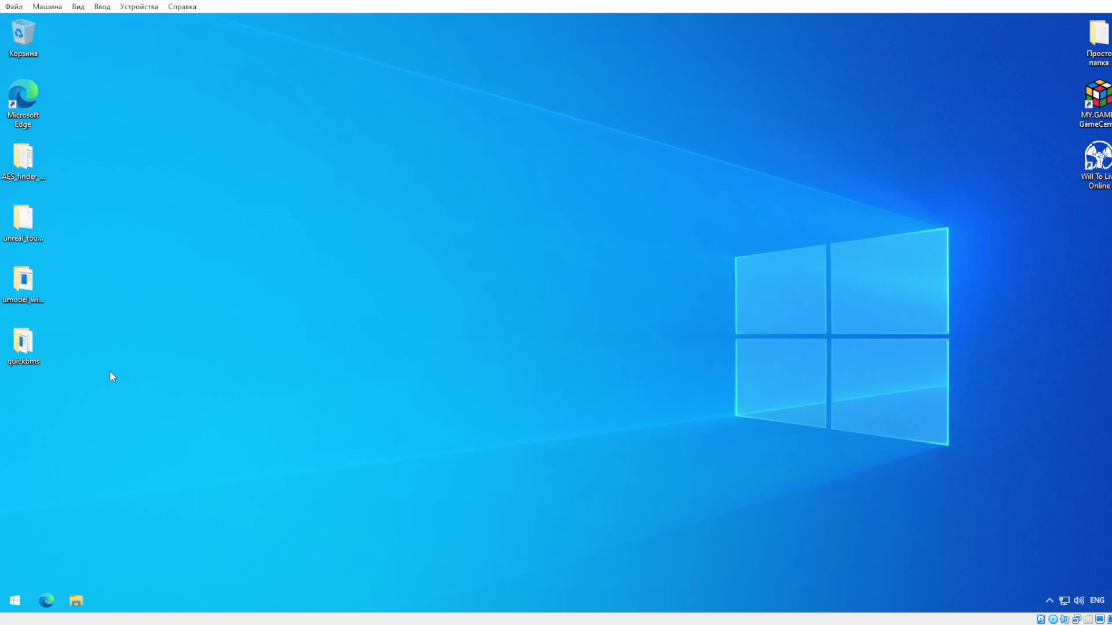
double_click(36, 159)
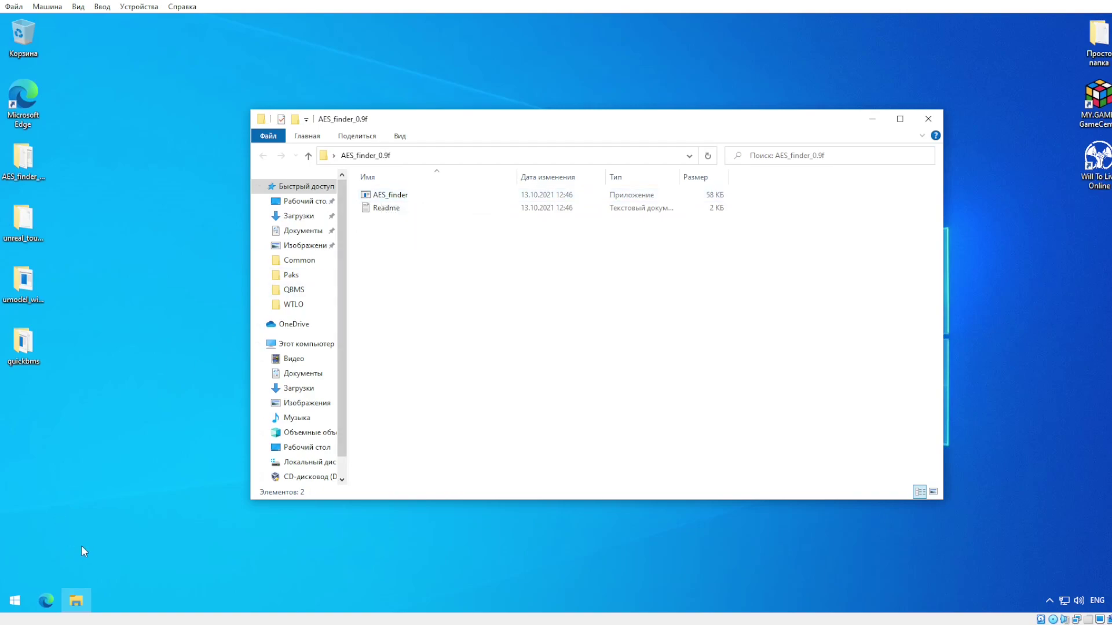
Step: Browse drive C to MyGames\Will To Live Online and inspect the WTL launcher's details
scroll(313, 399, "down", 1)
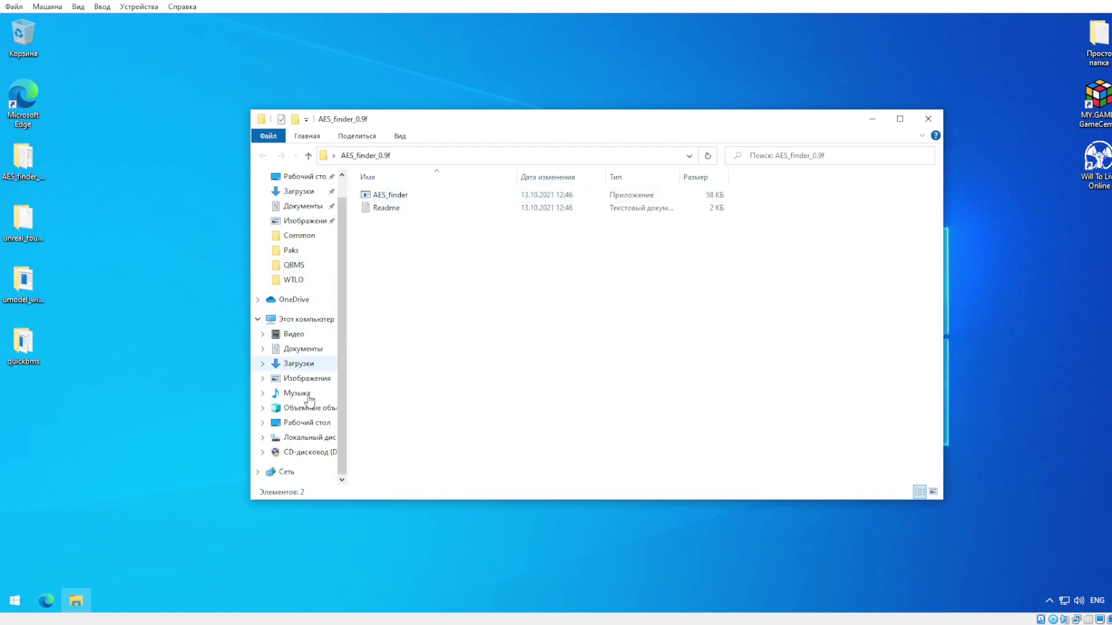
left_click(309, 441)
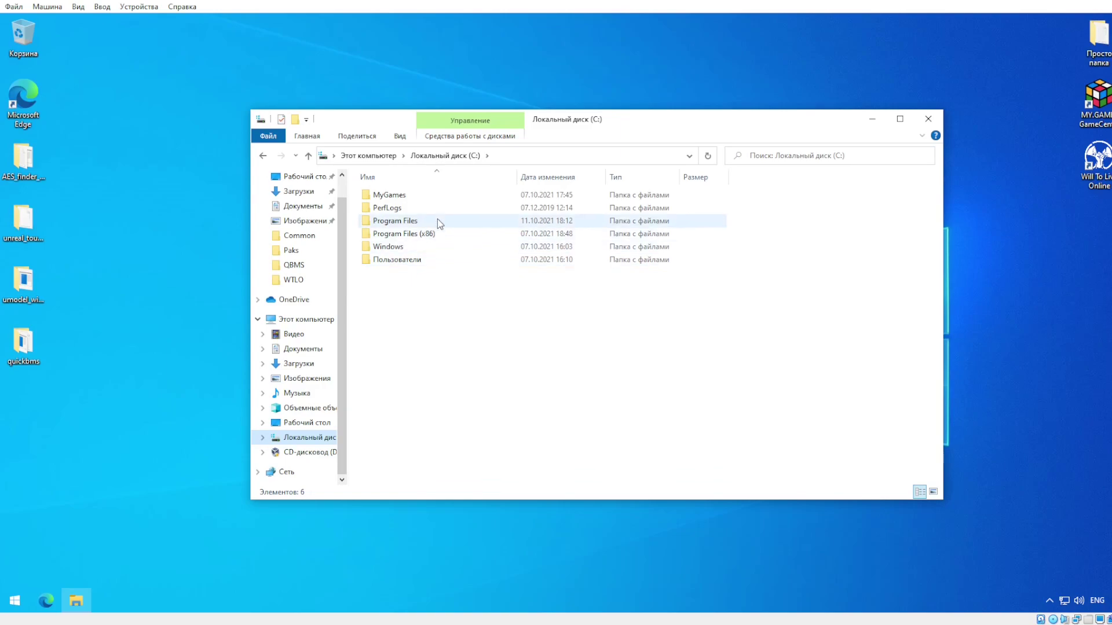
double_click(435, 197)
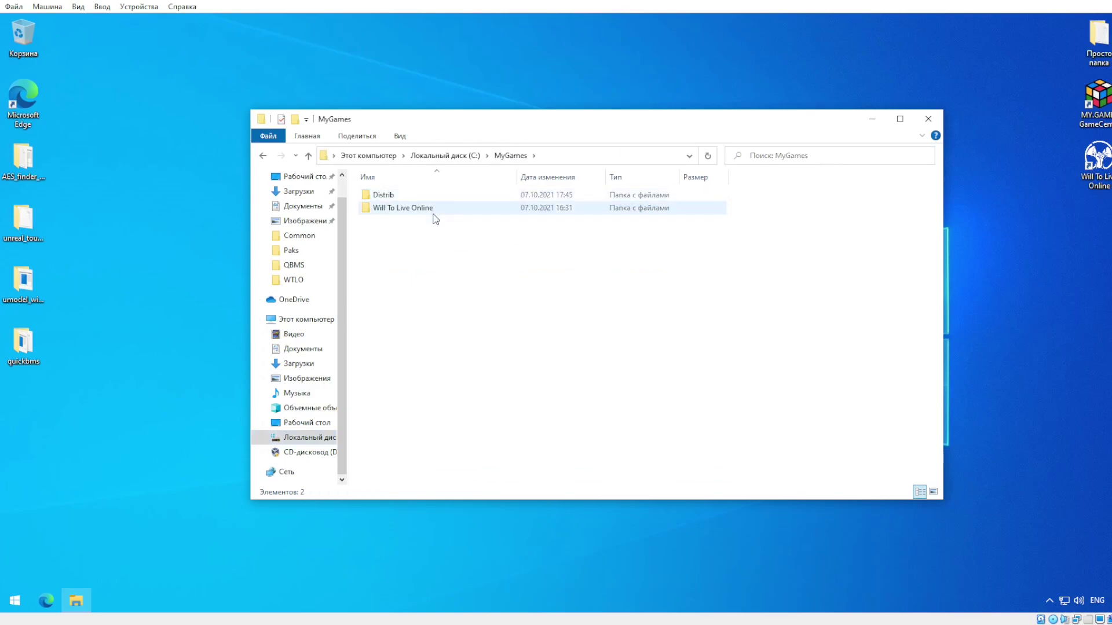
double_click(435, 215)
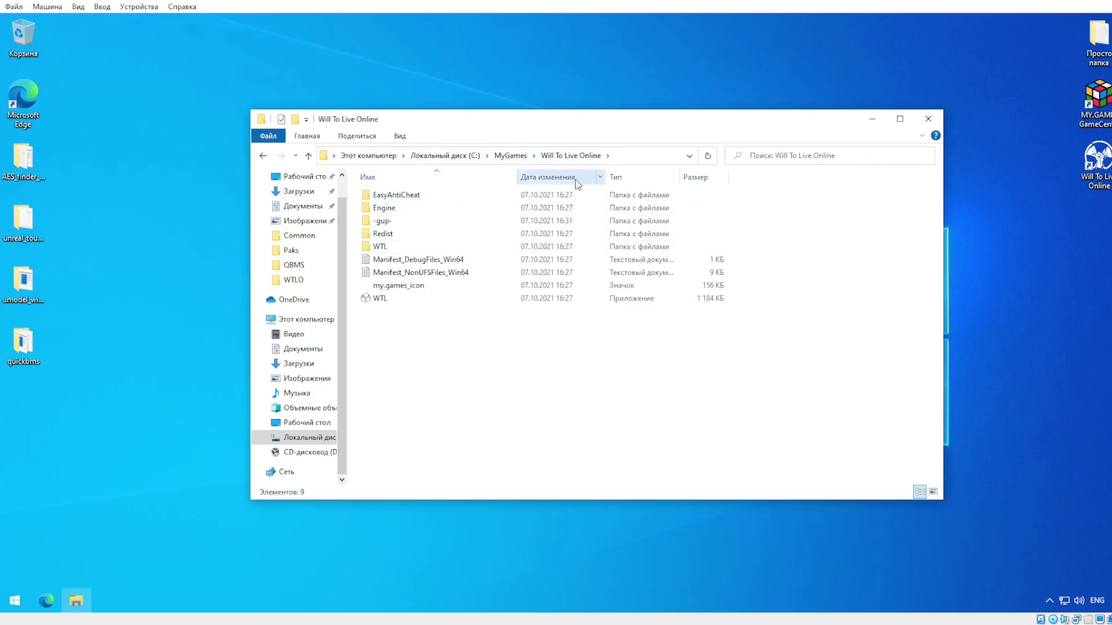
left_click(398, 299)
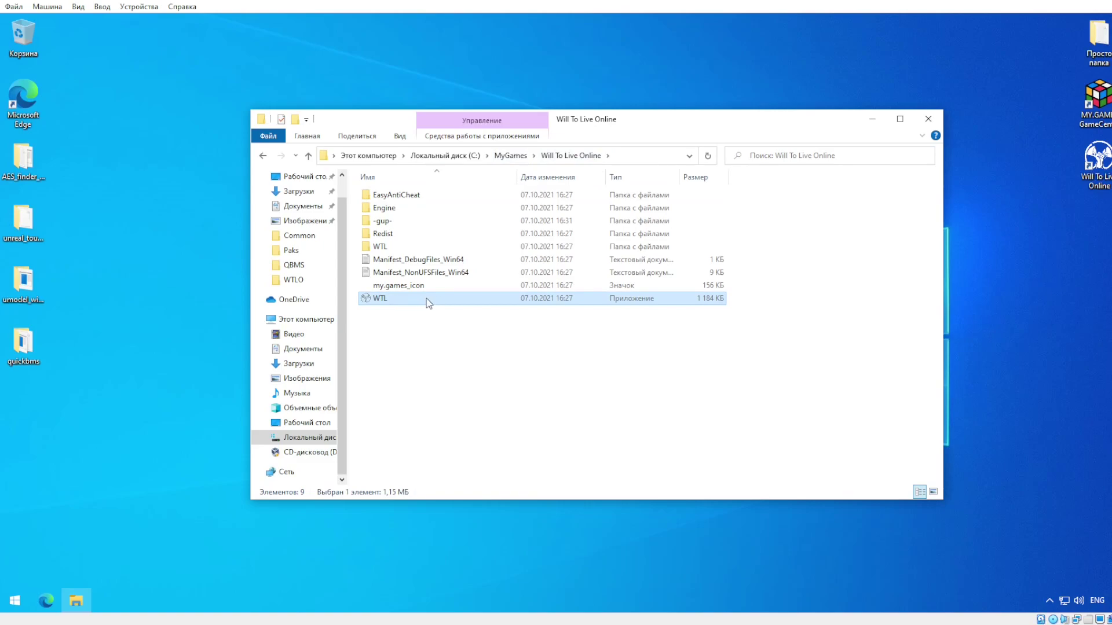
left_click(412, 316)
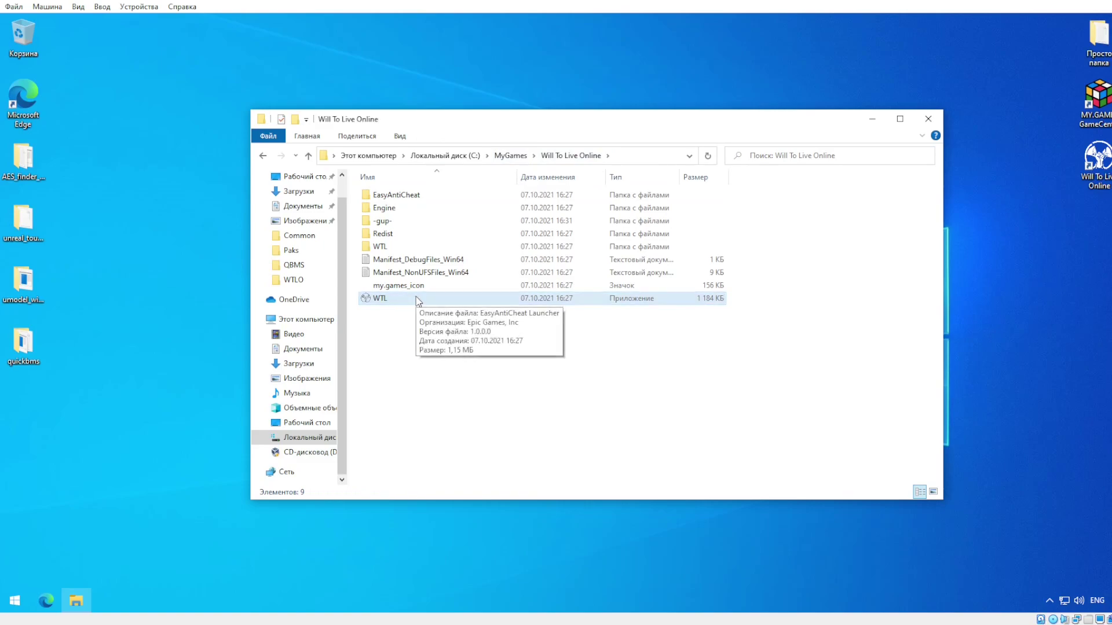
left_click(416, 300)
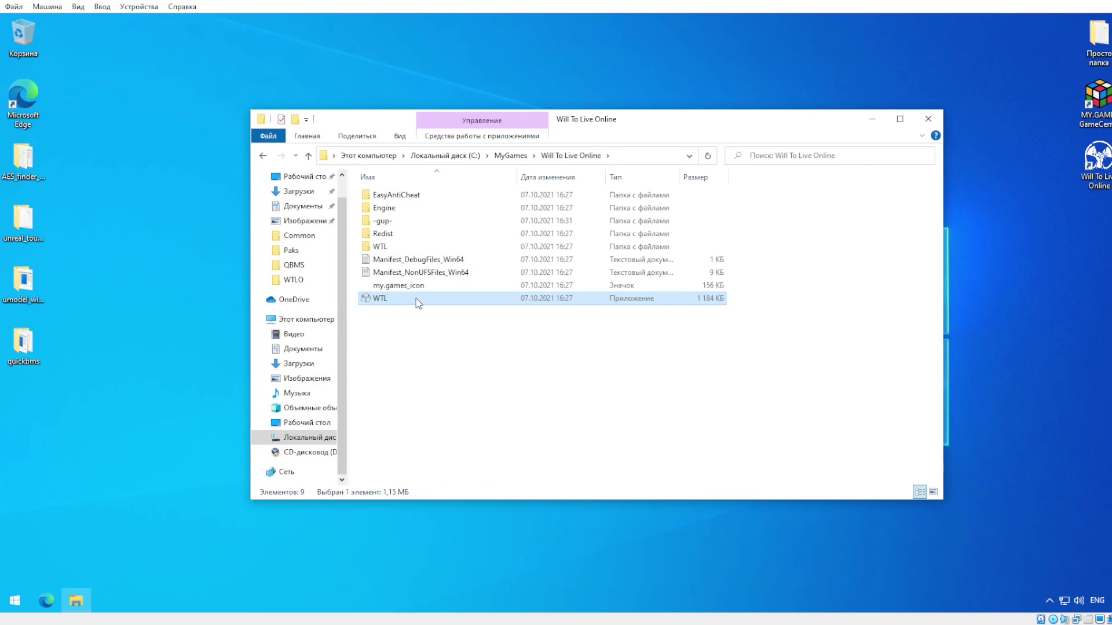
mouse_move(416, 297)
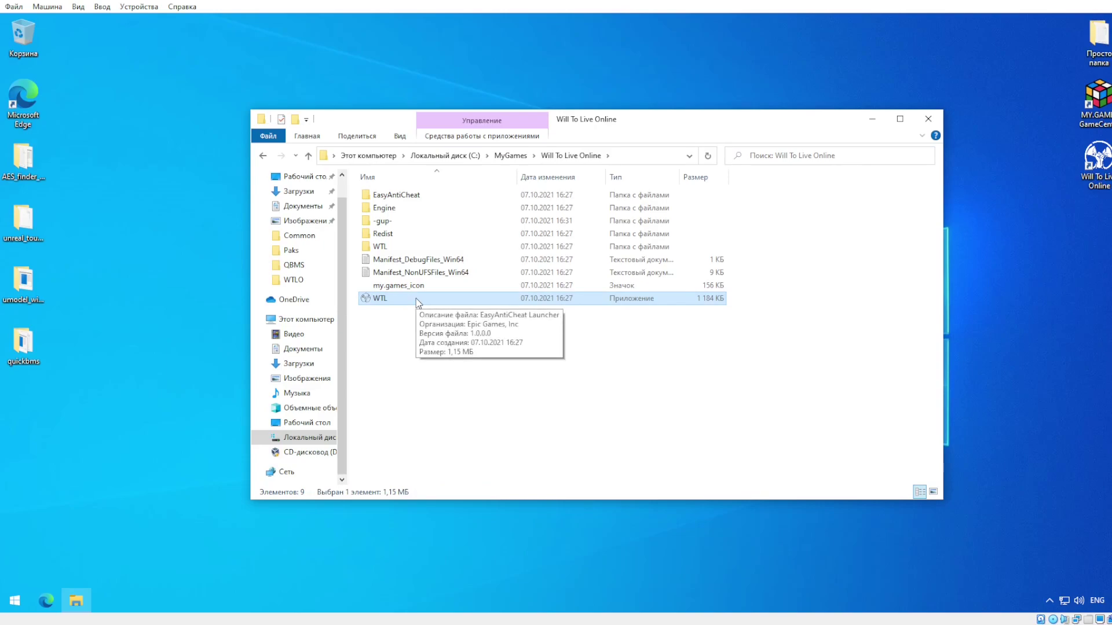
Step: Go into WTL\Binaries\Win64 and bring up the file actions for WTL-Win64-Shipping
double_click(414, 249)
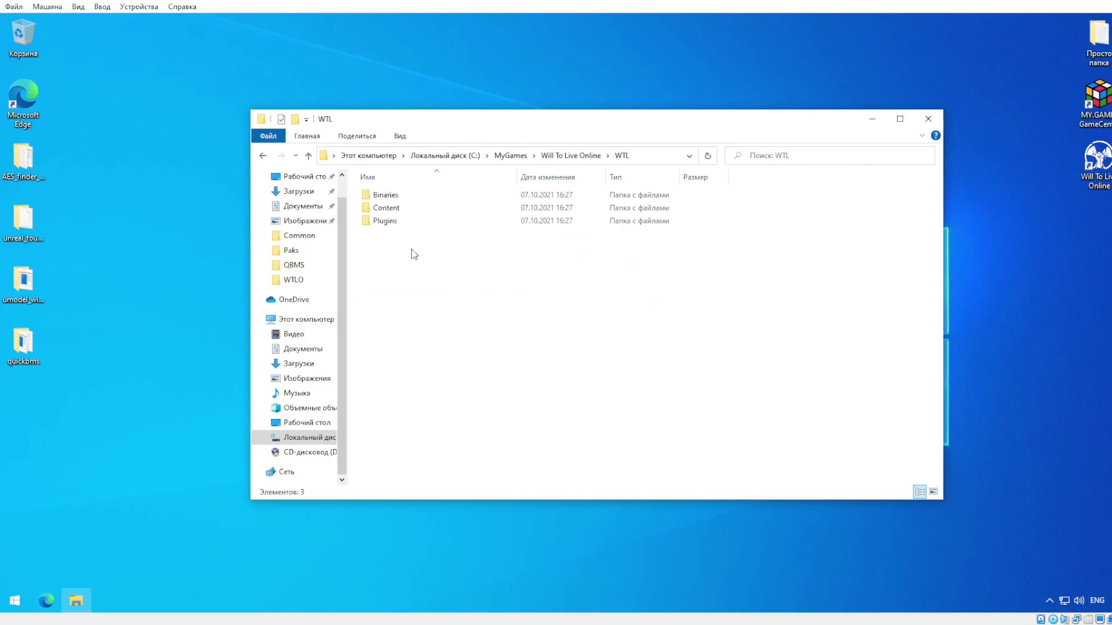
double_click(435, 194)
double_click(415, 196)
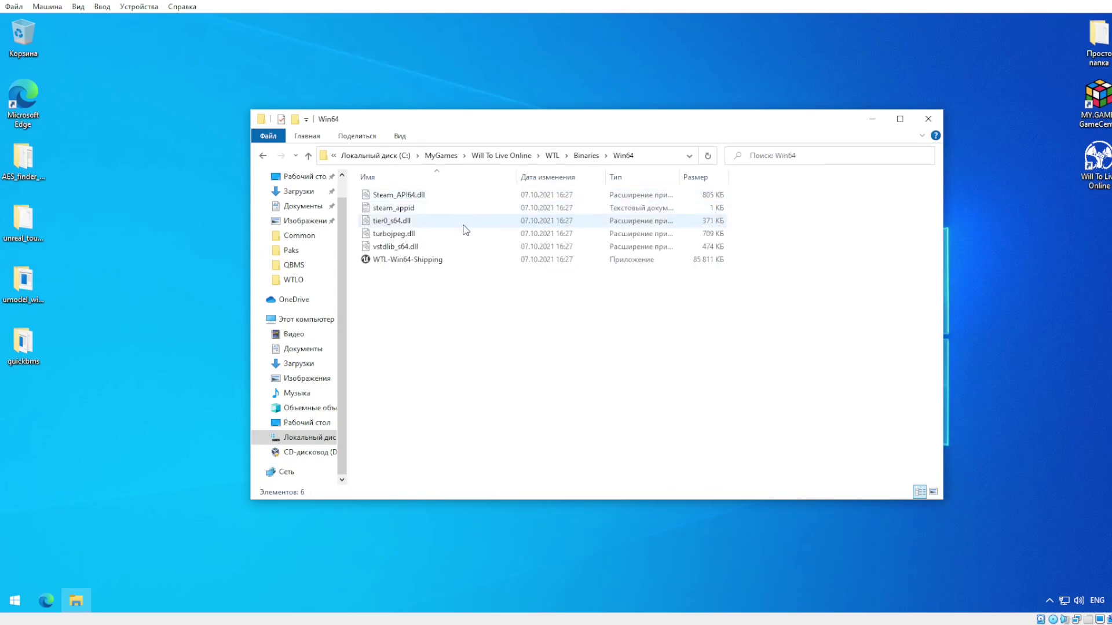
right_click(443, 262)
Step: Paste a copy of WTL-Win64-Shipping into AES_finder_0.9f and run AES_finder to generate the key file
left_click(489, 454)
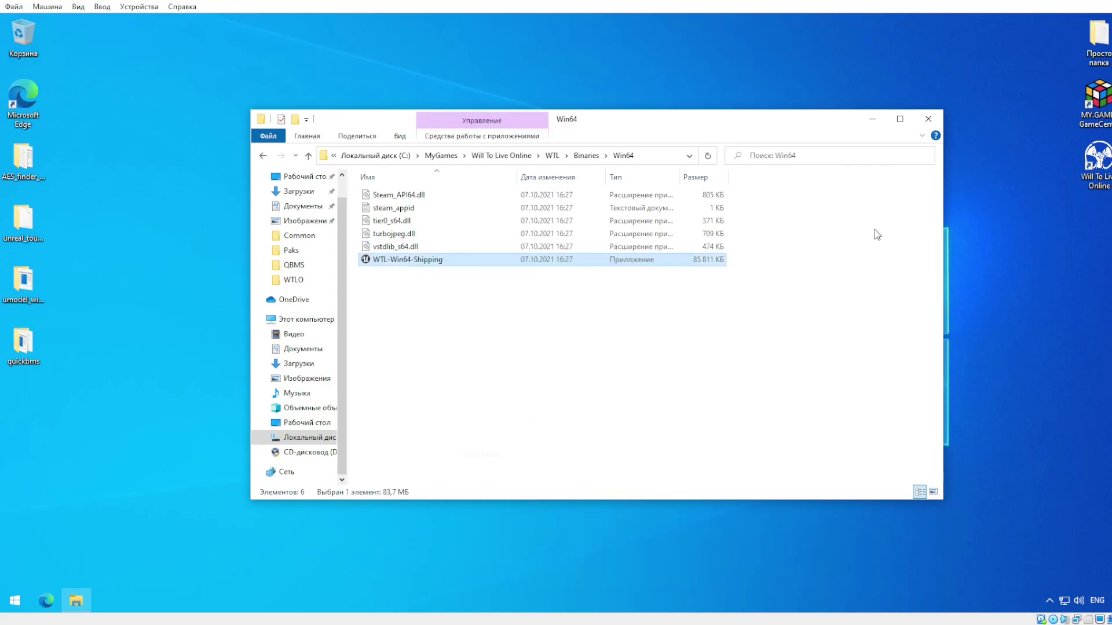
left_click(928, 119)
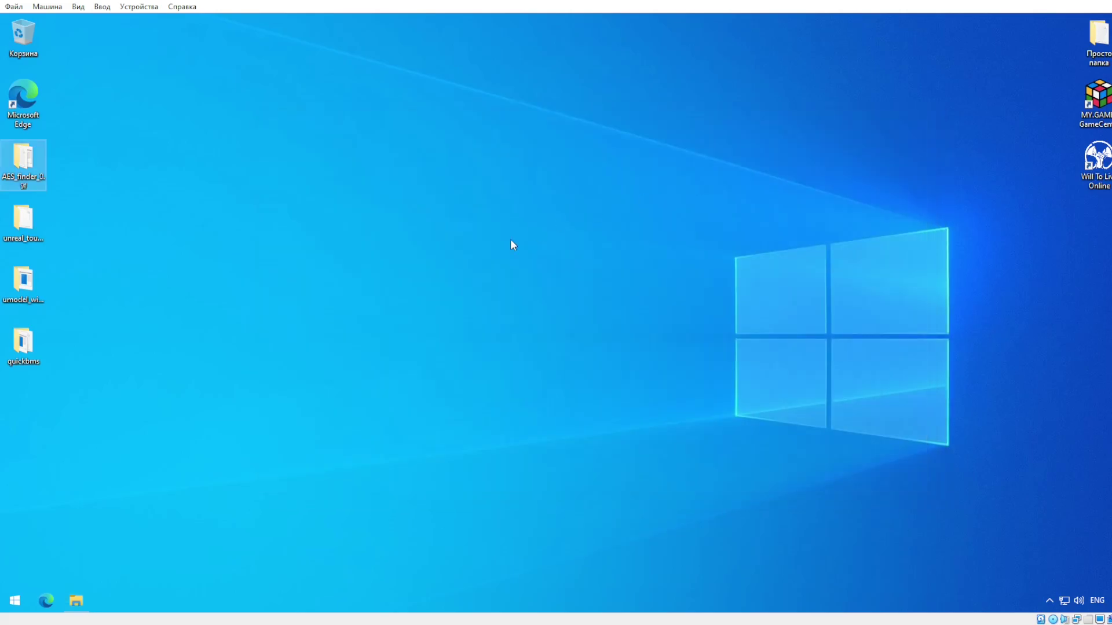
double_click(37, 160)
right_click(427, 246)
left_click(488, 330)
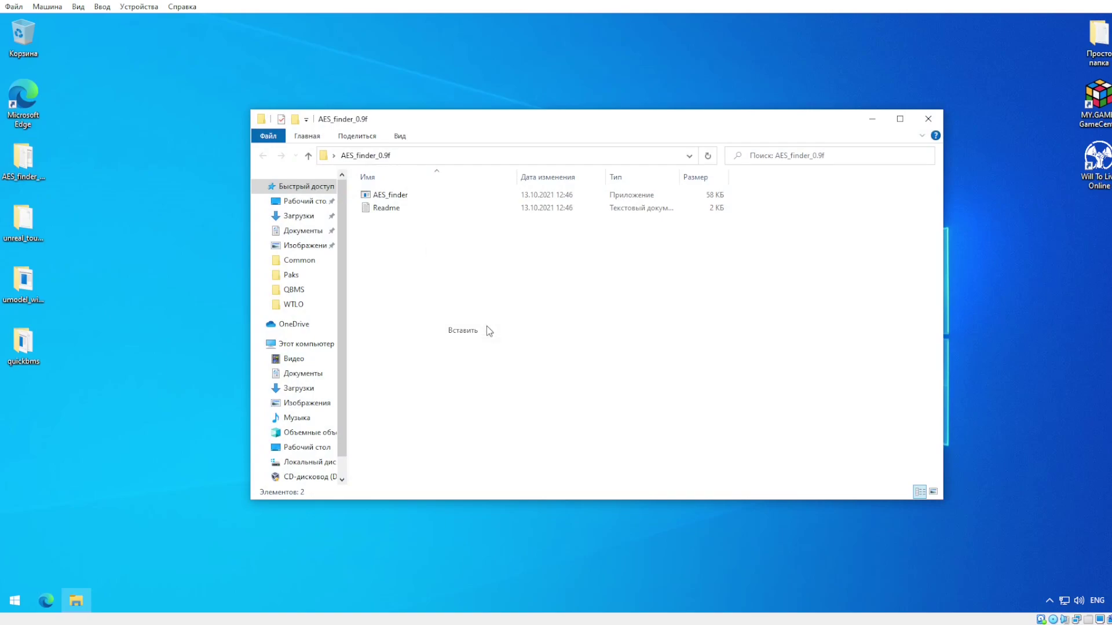
left_click(409, 194)
double_click(409, 194)
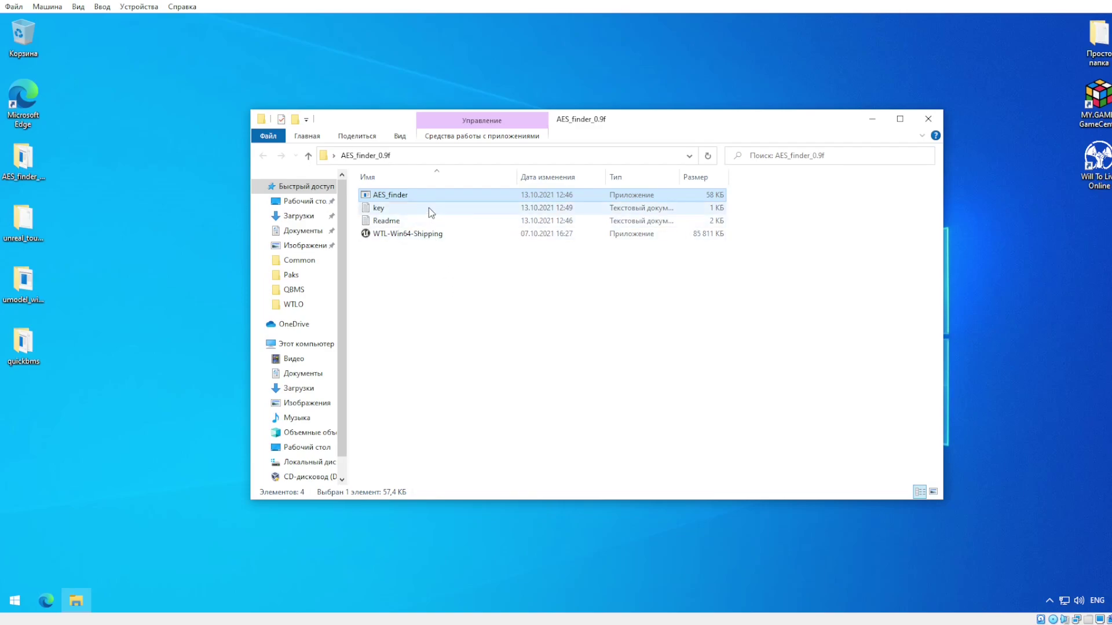
double_click(391, 212)
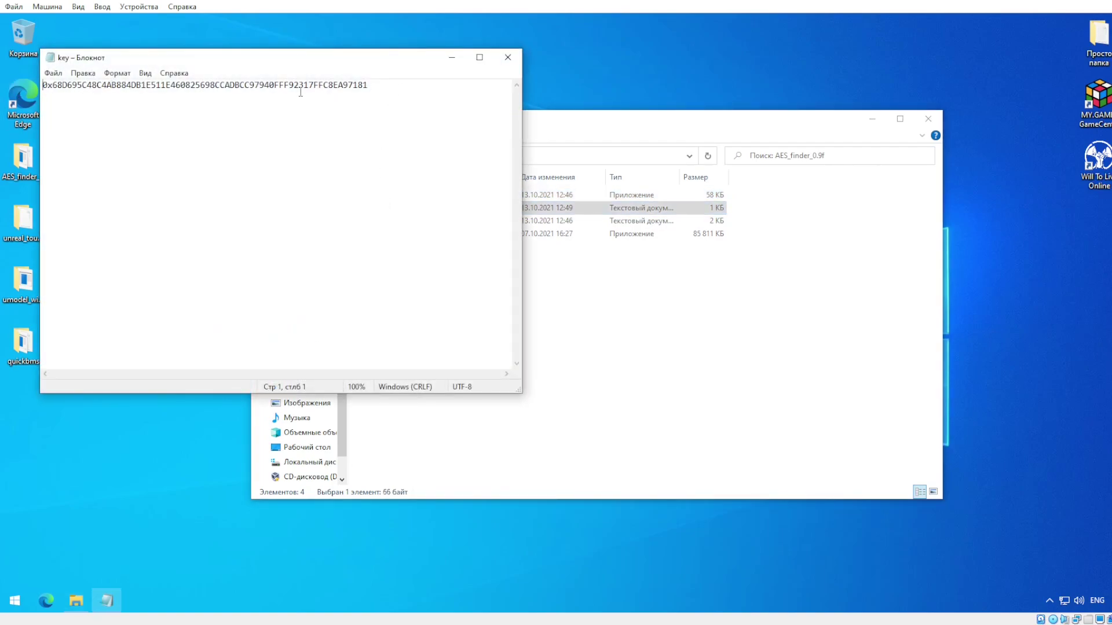
left_click_drag(388, 85, 3, 51)
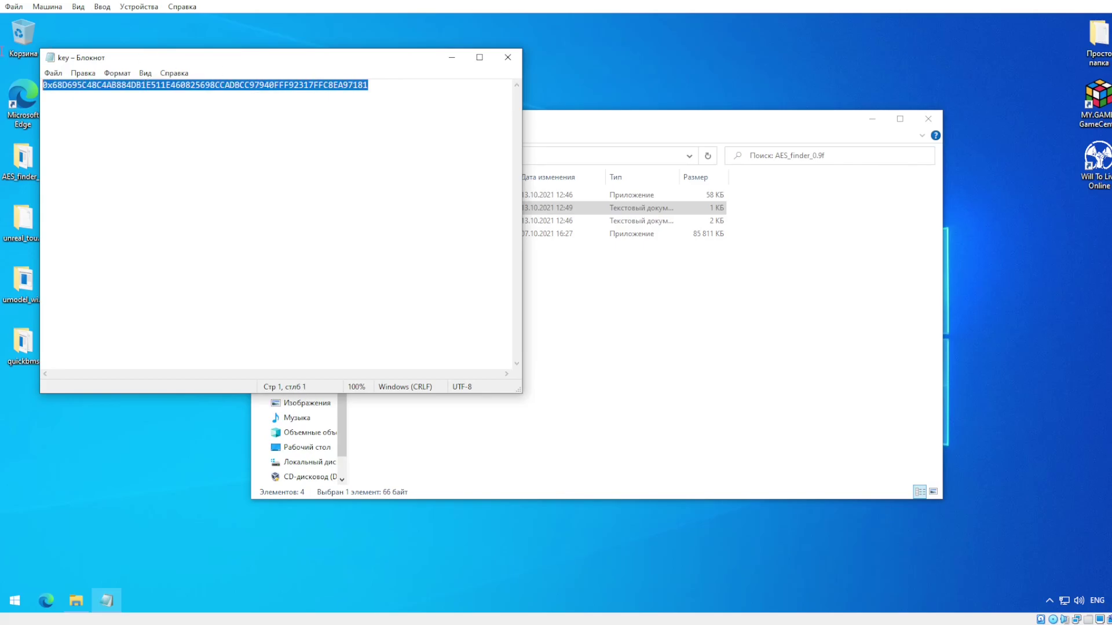
left_click(402, 91)
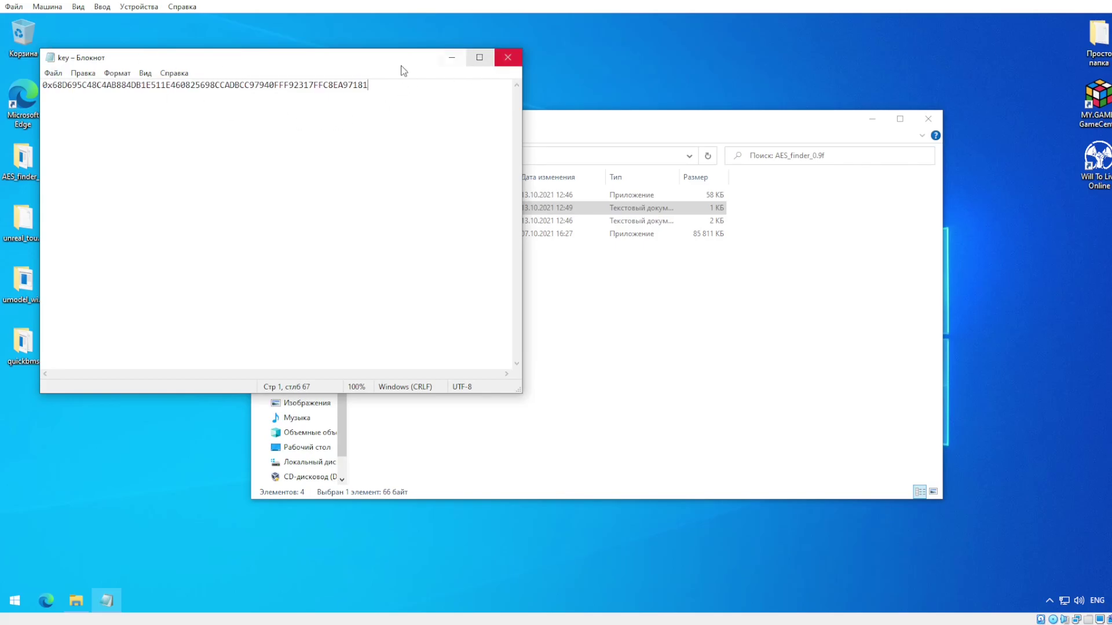
Step: Copy the key text file from AES_finder_0.9f into the desktop quickbms folder
left_click(508, 55)
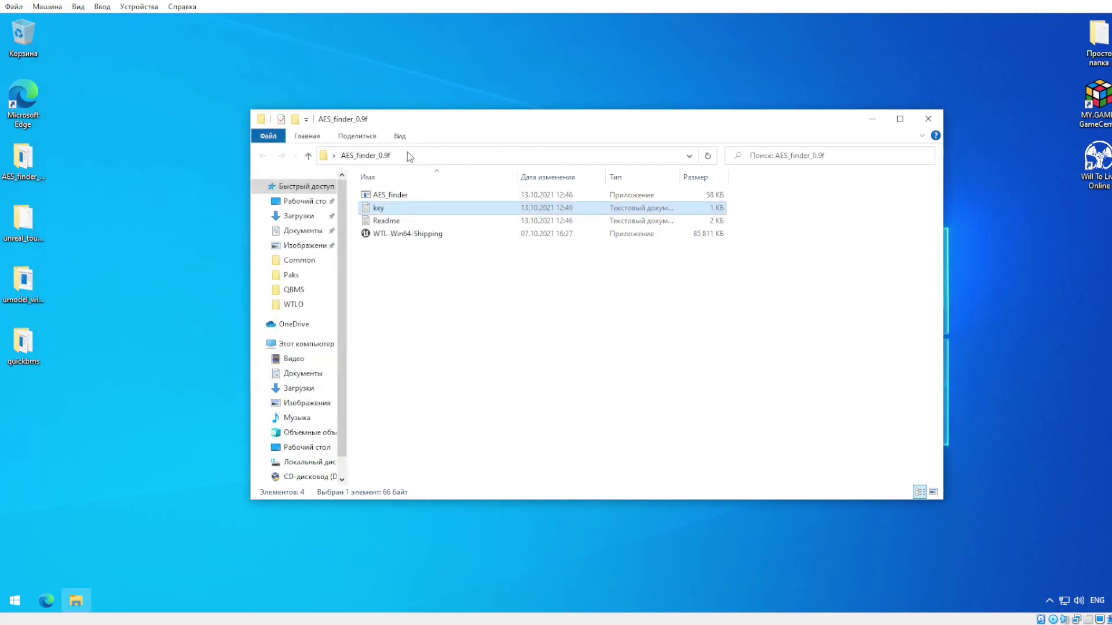
right_click(381, 208)
left_click(444, 406)
double_click(23, 342)
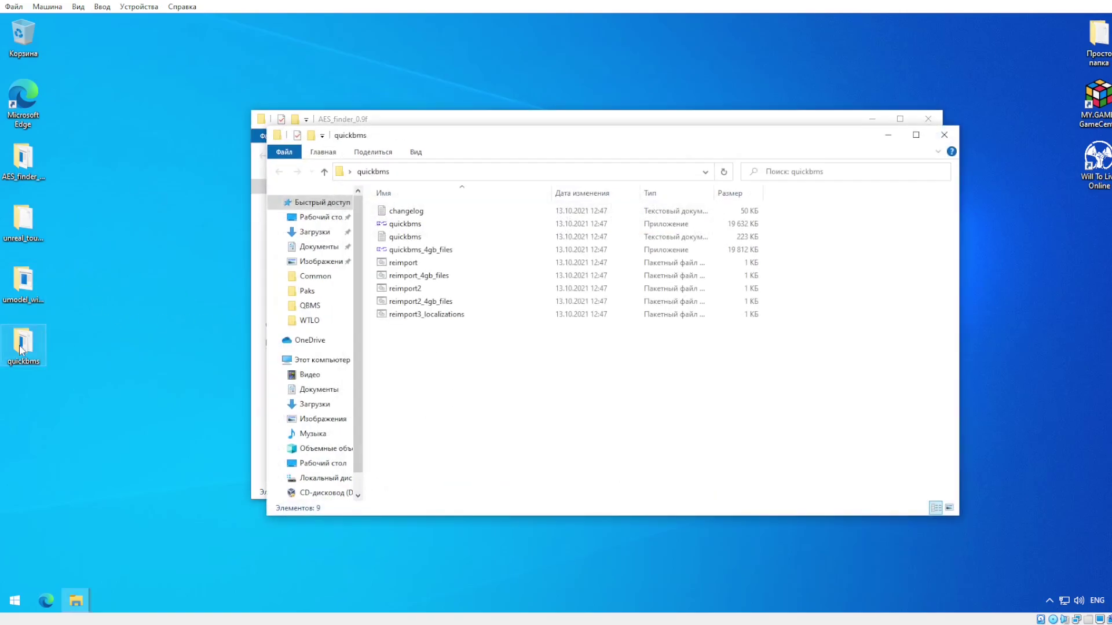
right_click(399, 358)
left_click(435, 442)
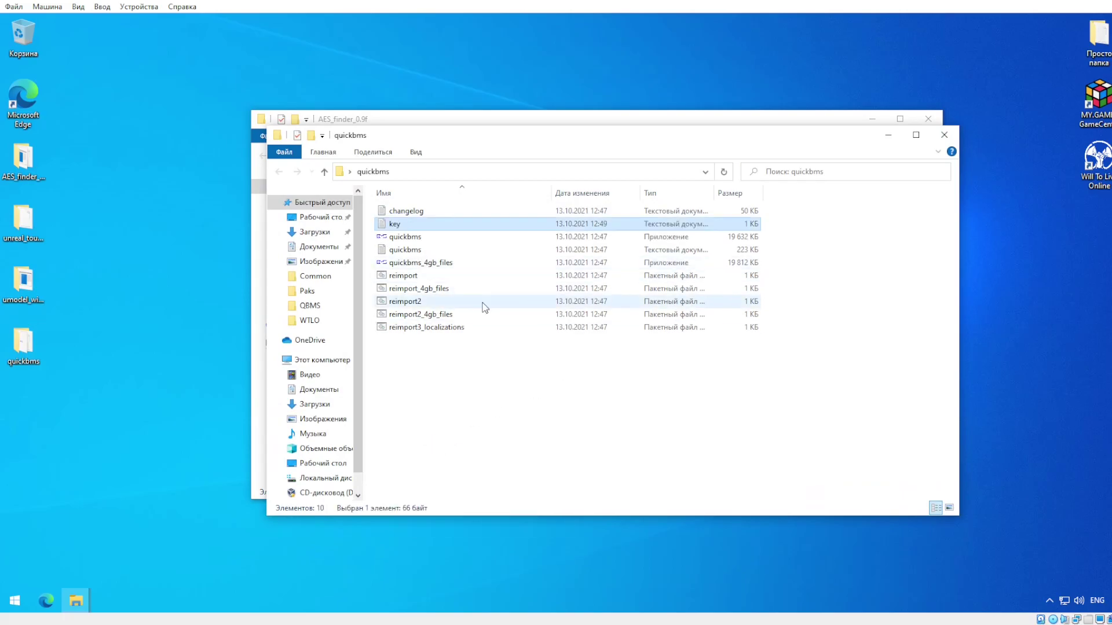
Step: Close both folder windows and move the AES_finder_0.9f folder to the desktop's right column
left_click(946, 137)
left_click(928, 119)
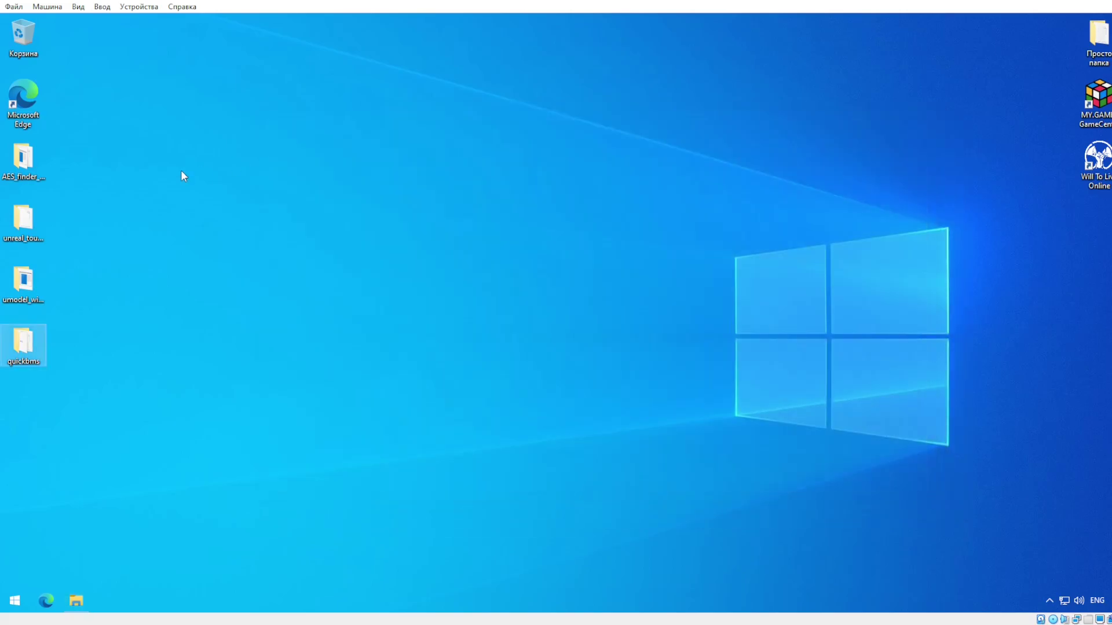
left_click_drag(23, 161, 940, 169)
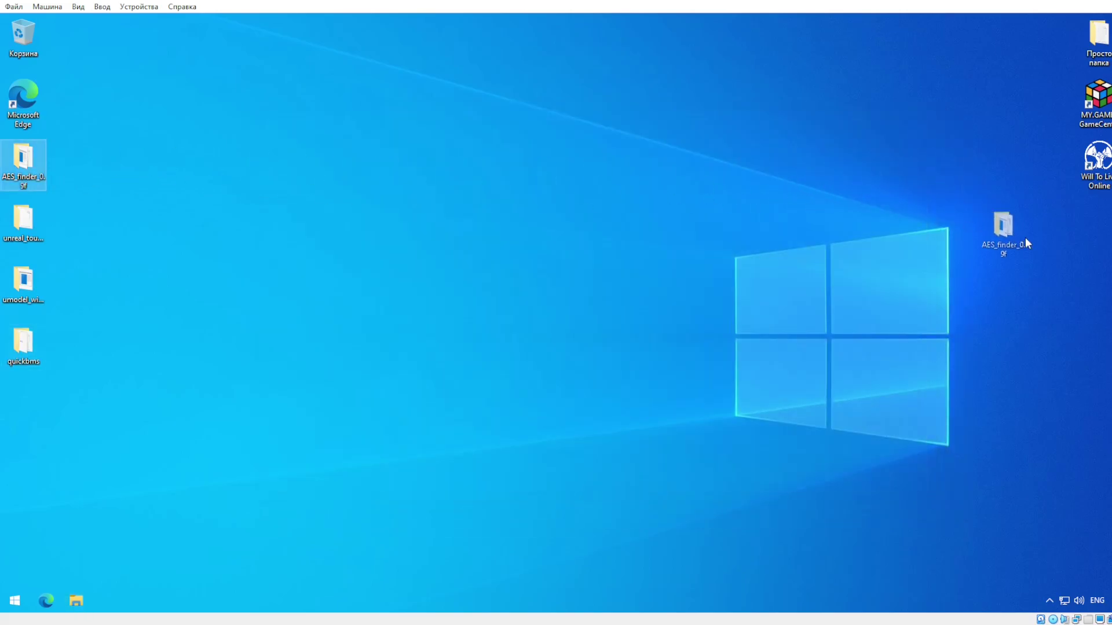
left_click_drag(1025, 243, 1101, 278)
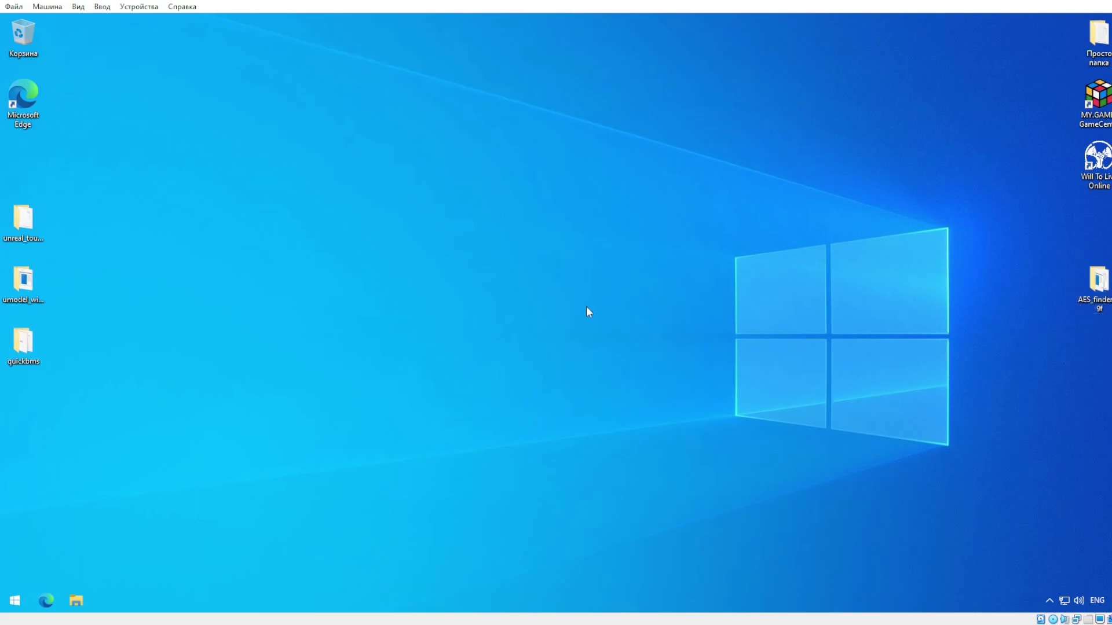
Step: Copy unreal_tournament_4_0.4.27_paks_only.bms from its folder into the quickbms folder
double_click(23, 221)
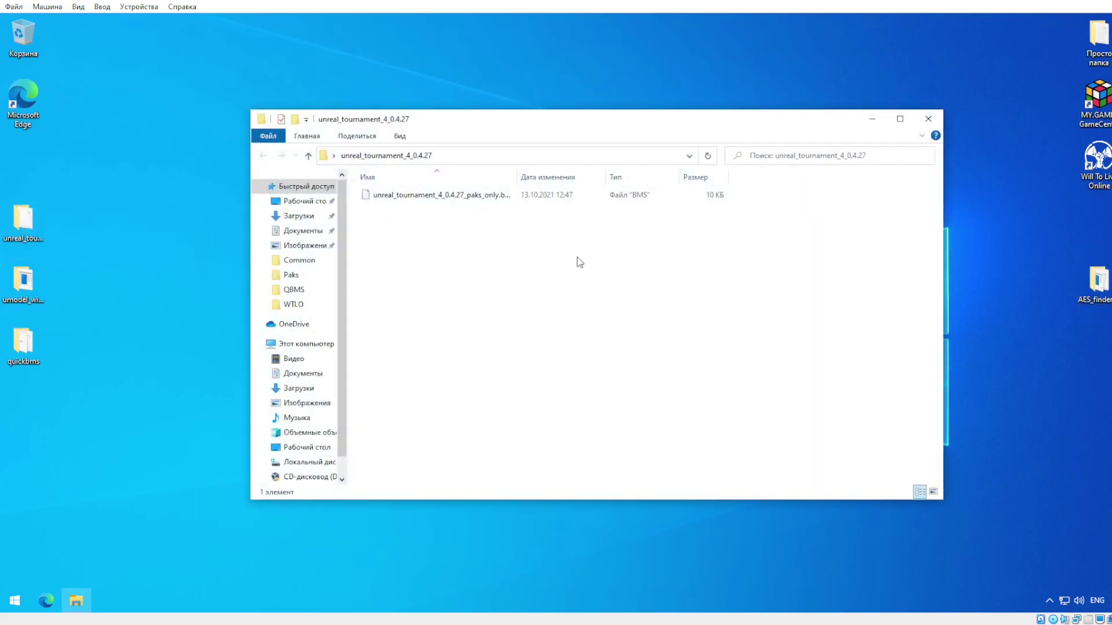
right_click(468, 197)
left_click(521, 354)
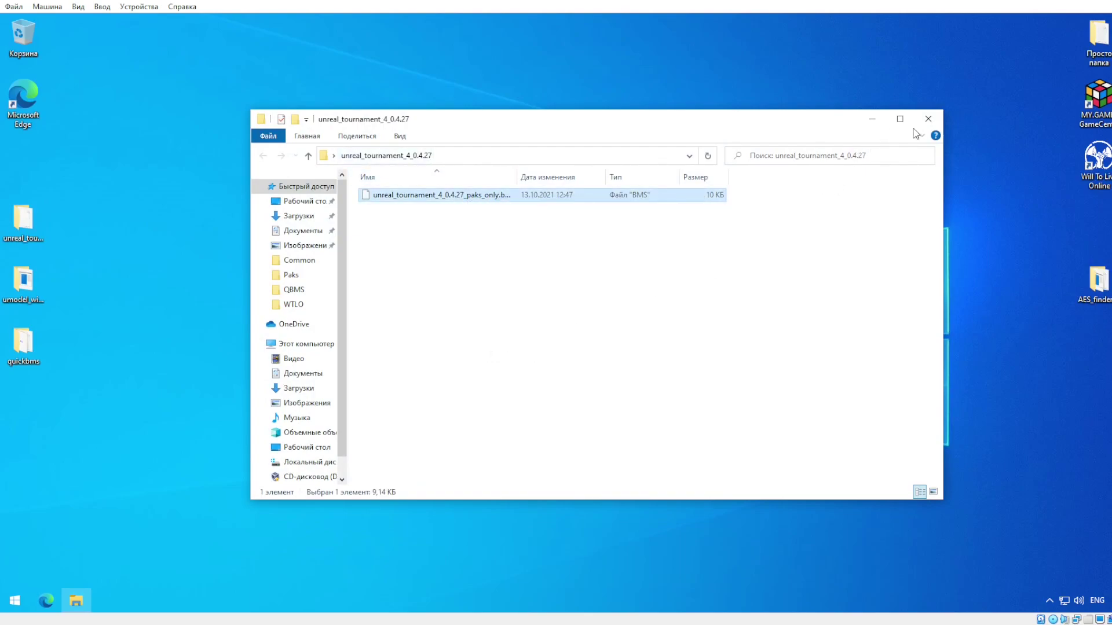
left_click(928, 119)
double_click(24, 344)
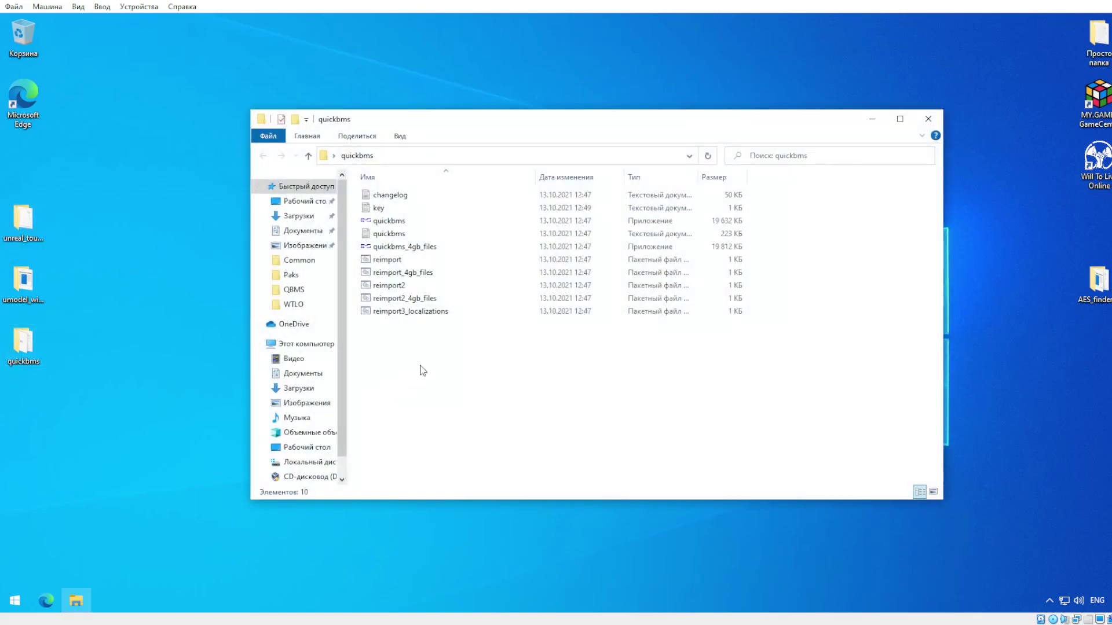
right_click(419, 373)
left_click(470, 452)
left_click(928, 119)
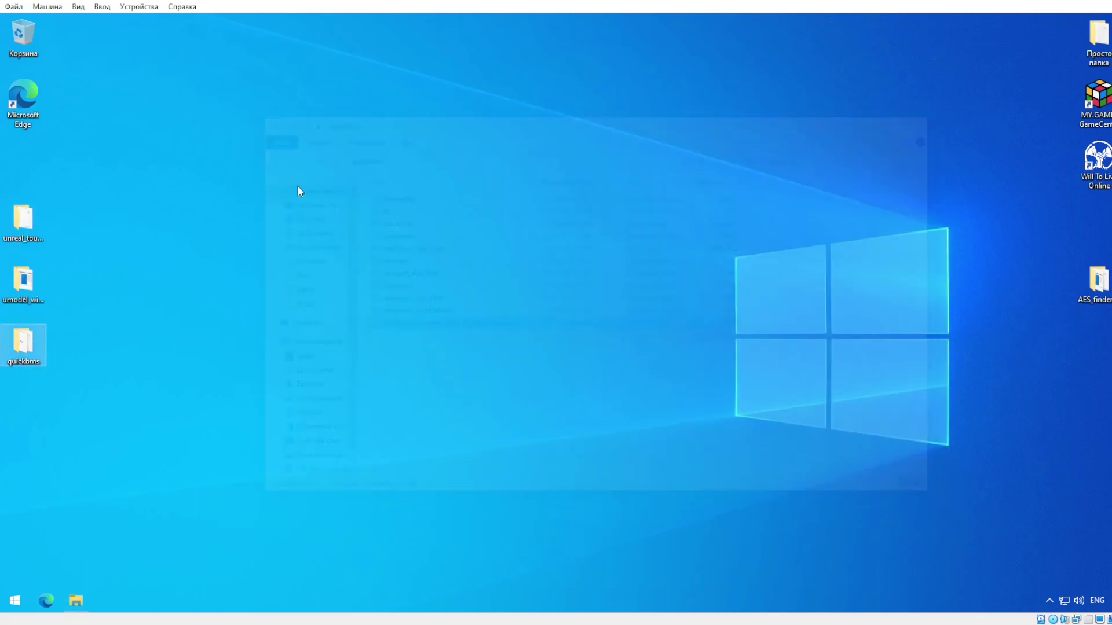
Step: Move the unreal_tournament_4_0.4.27 folder to the right side of the desktop
left_click_drag(24, 223, 1100, 350)
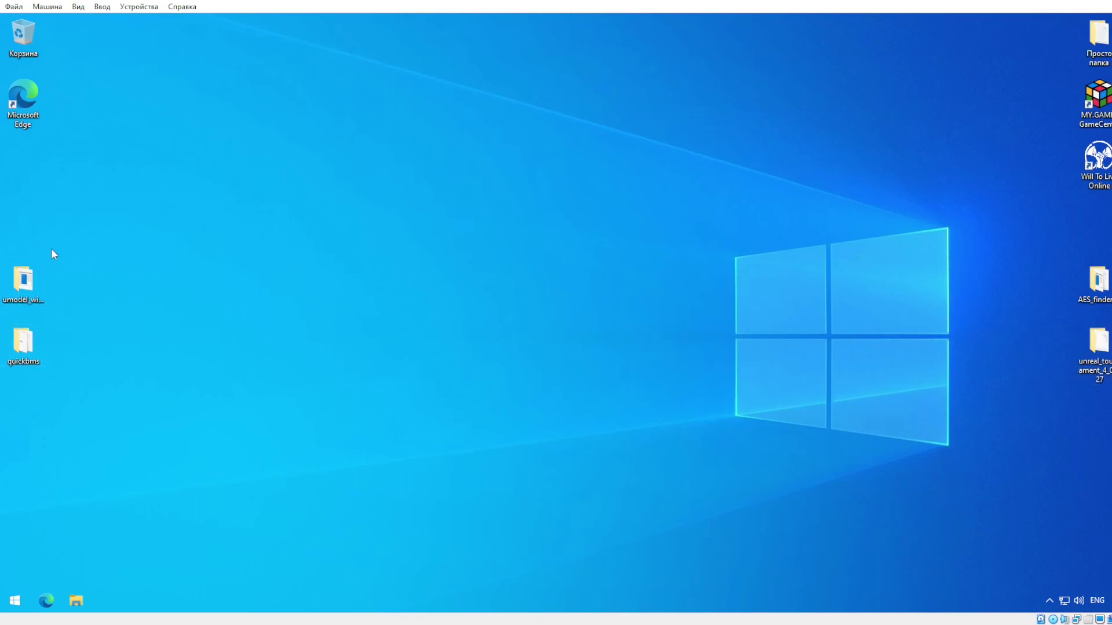
left_click_drag(51, 250, 29, 390)
left_click(29, 390)
Step: Launch quickbms.exe and pick unreal_tournament_4_0.4.27_paks_only.bms in the enlarged script chooser
double_click(32, 348)
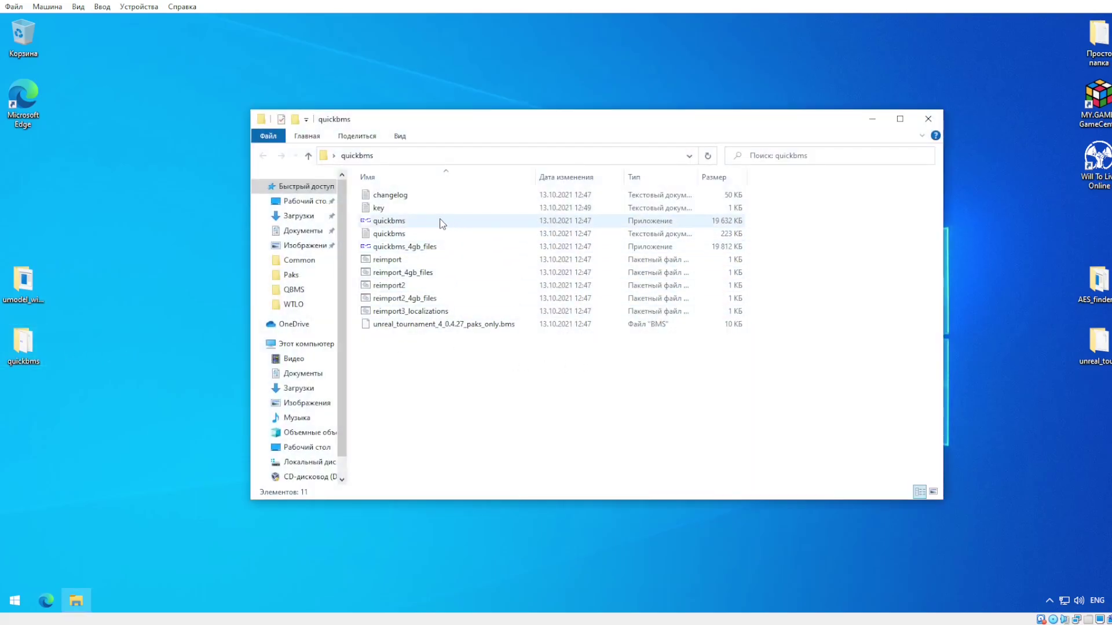
double_click(399, 221)
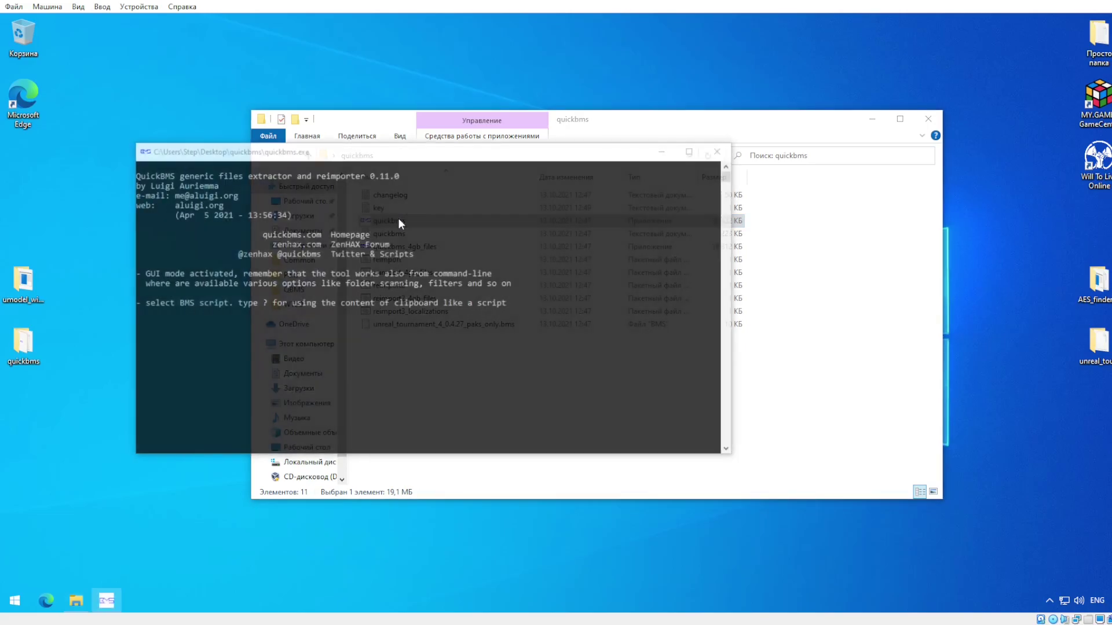
left_click_drag(177, 27, 316, 110)
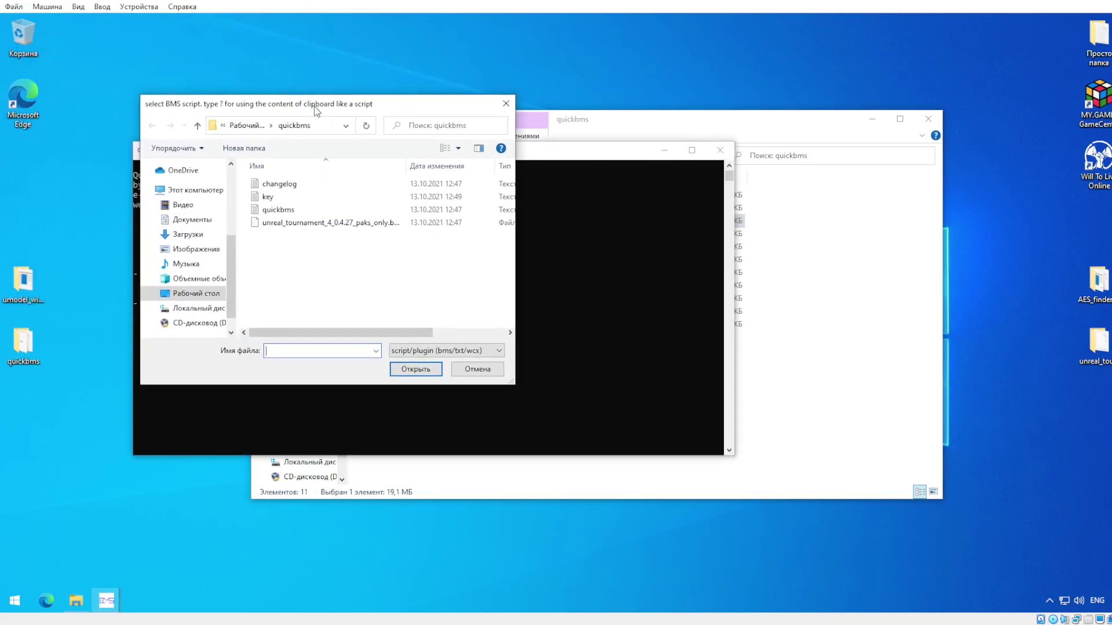
left_click_drag(512, 381, 623, 426)
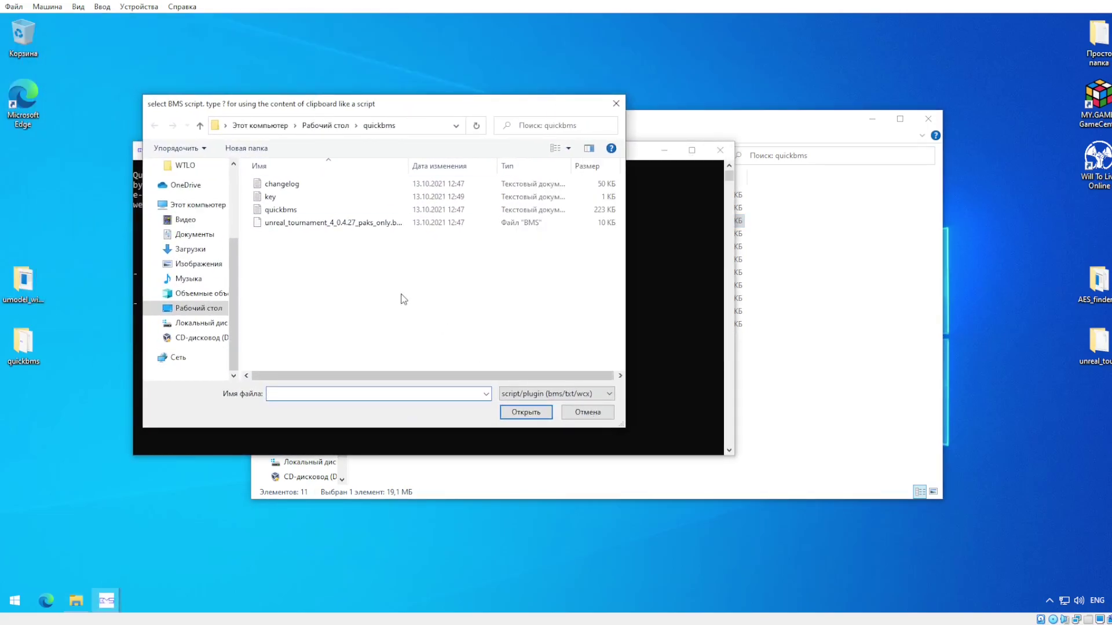
double_click(342, 223)
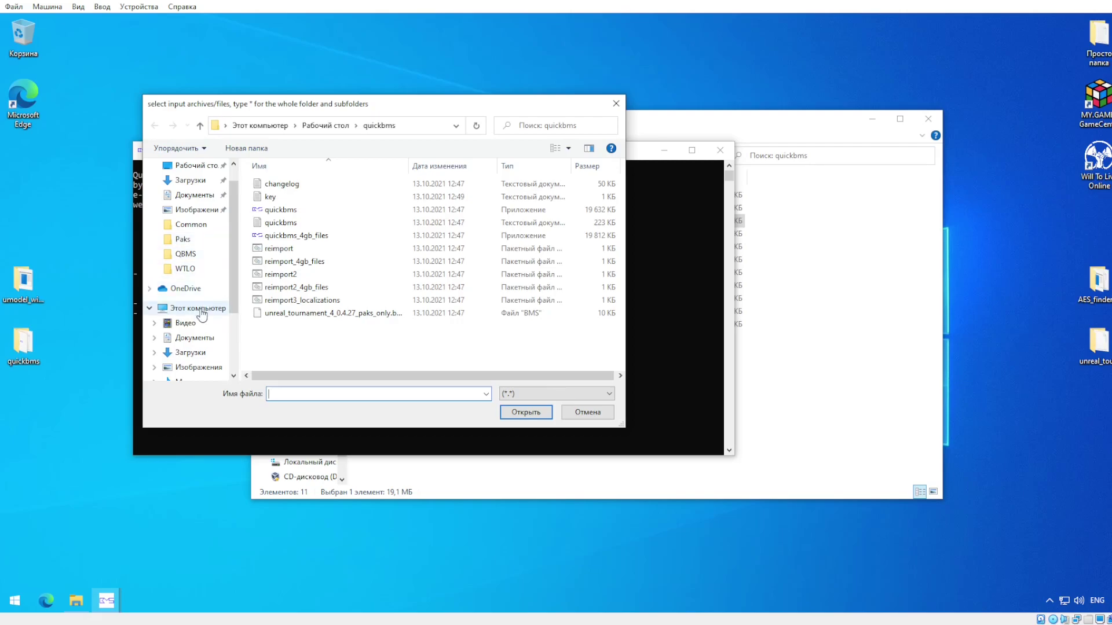
Step: In the input chooser, browse to C:\MyGames\Will To Live Online\WTL\Content\Paks
scroll(199, 318, "down", 1)
scroll(214, 363, "down", 1)
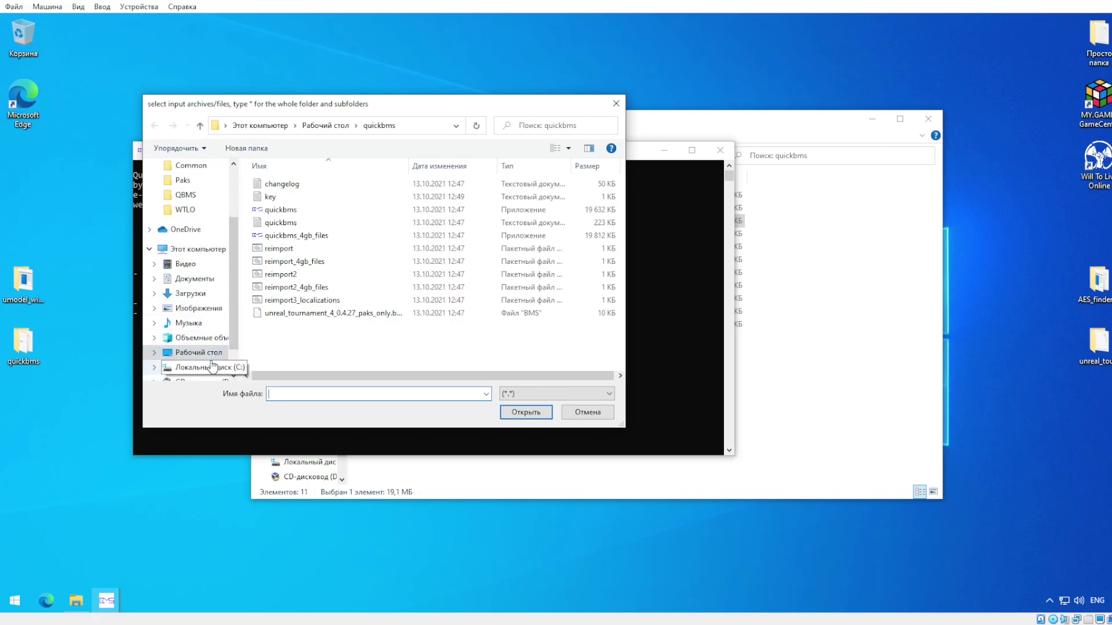
left_click(215, 367)
double_click(308, 200)
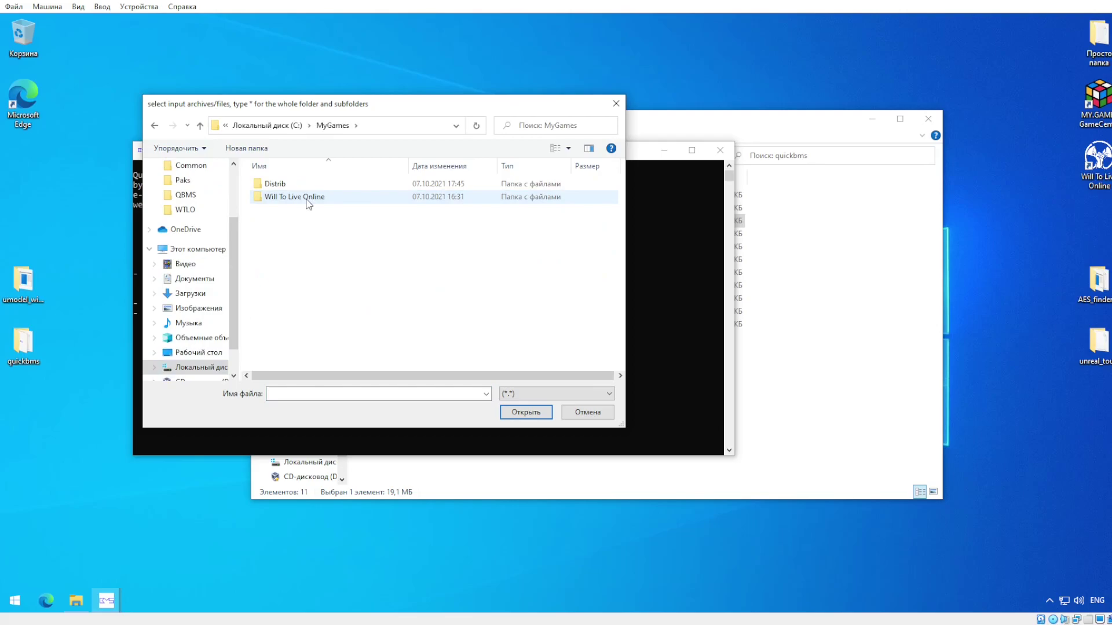
double_click(307, 201)
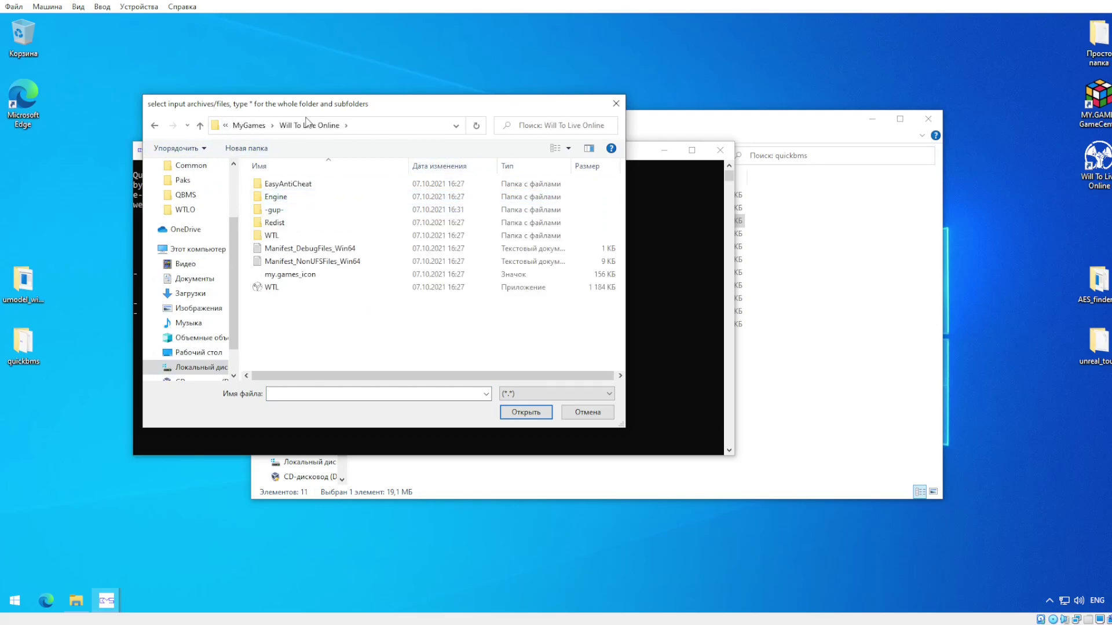
double_click(288, 238)
double_click(300, 195)
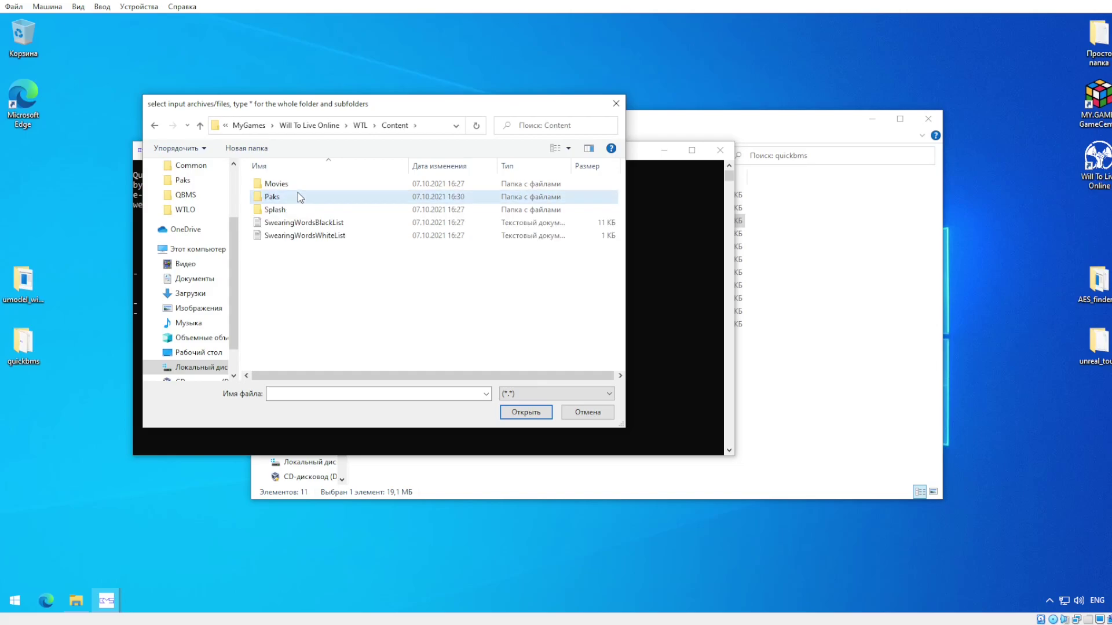
double_click(297, 195)
Step: Scroll the Paks folder and select WTL-Artefacts.pak as the input archive
scroll(357, 274, "down", 5)
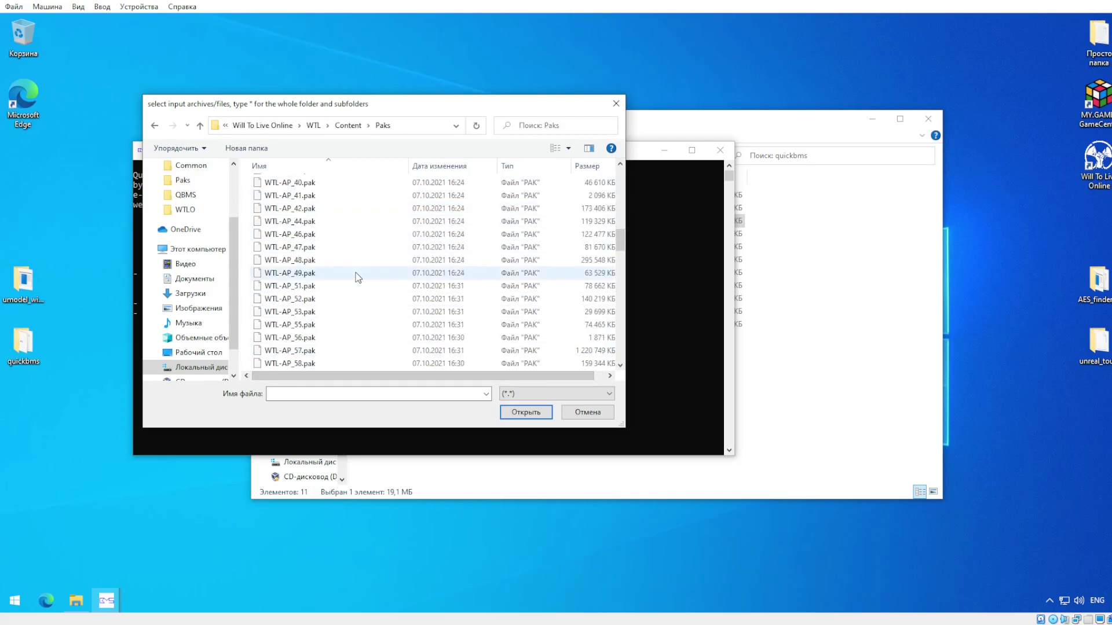
scroll(357, 277, "down", 15)
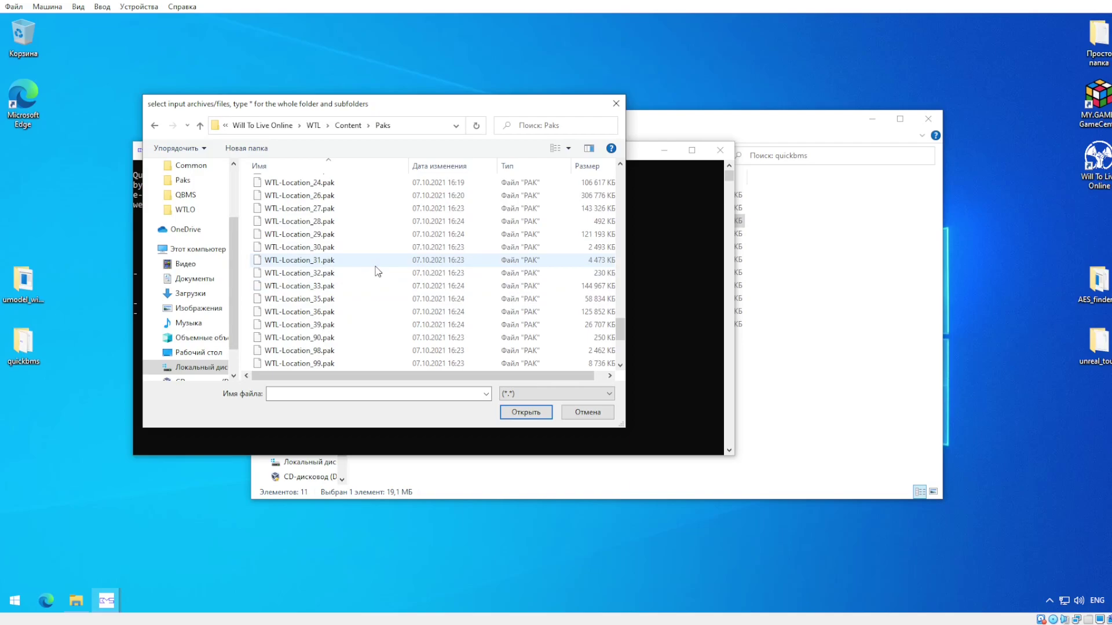
scroll(377, 272, "down", 4)
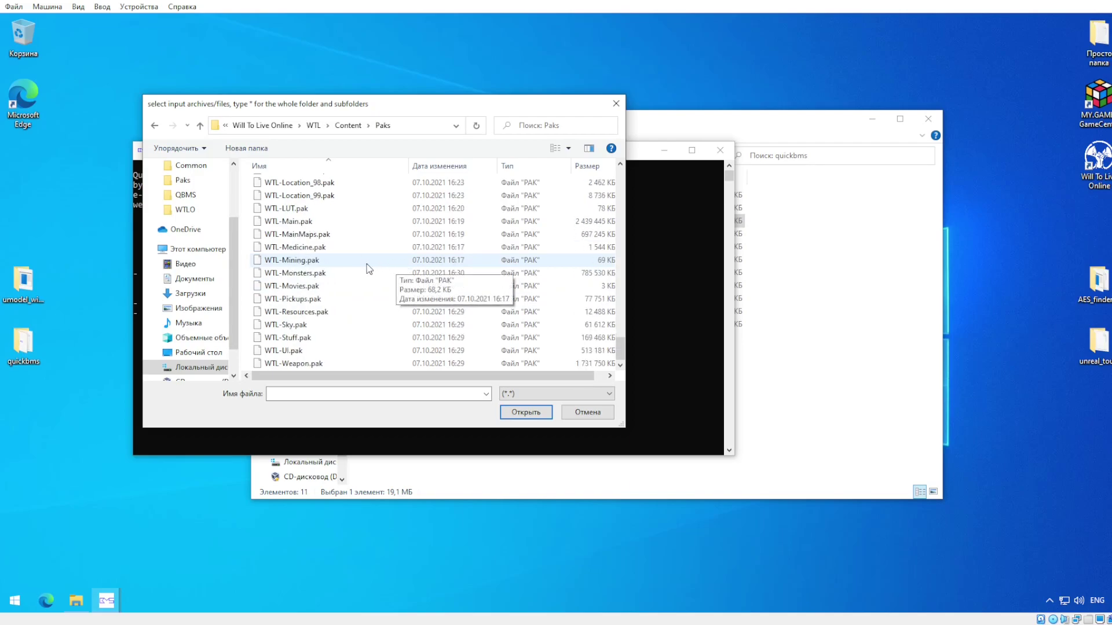
scroll(376, 260, "up", 18)
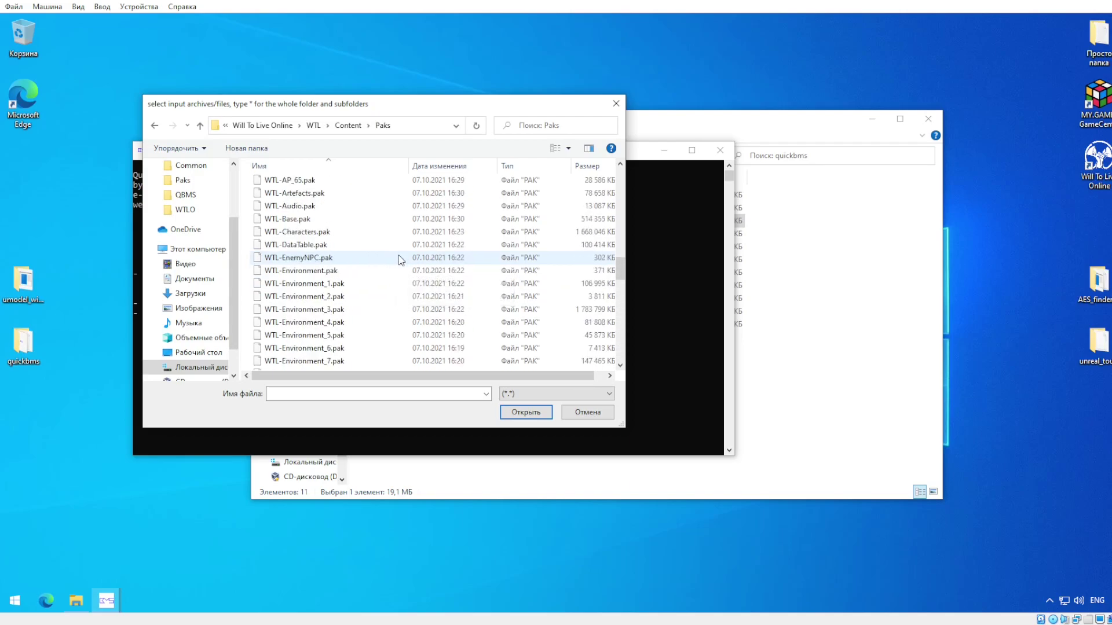
scroll(349, 278, "down", 2)
left_click(334, 274)
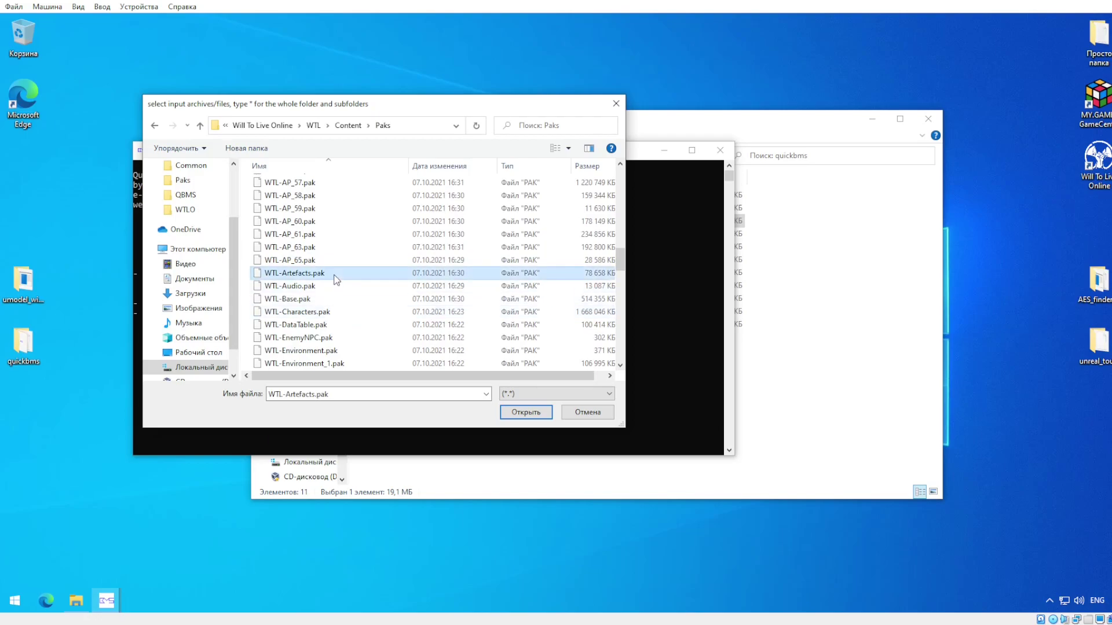
Step: Confirm the input archive, then create a new desktop folder named Arts
left_click(533, 415)
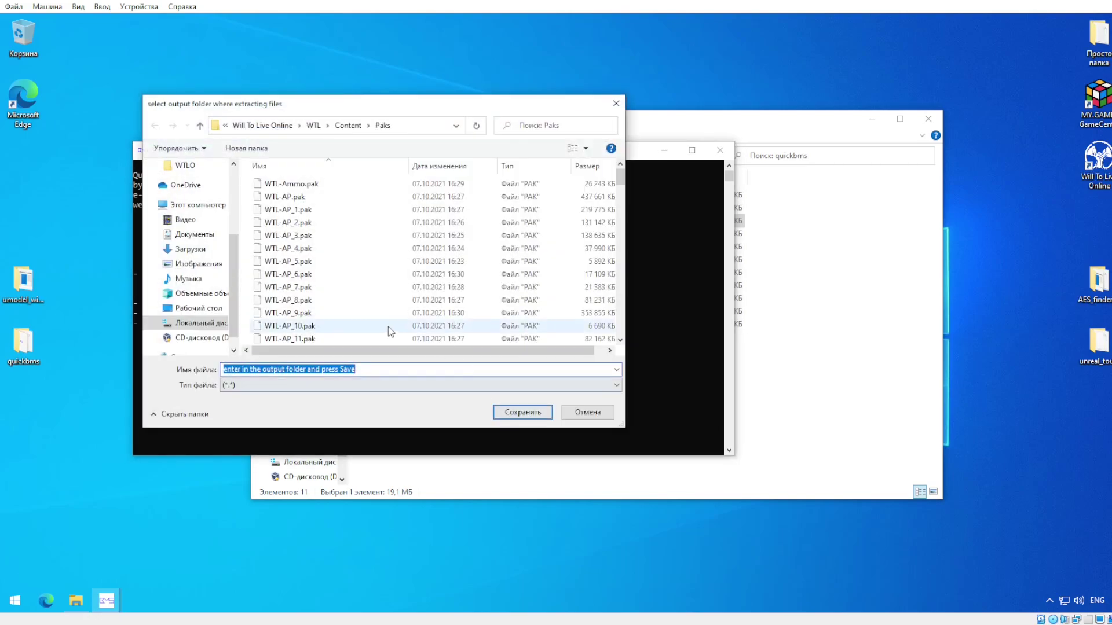
scroll(211, 234, "up", 1)
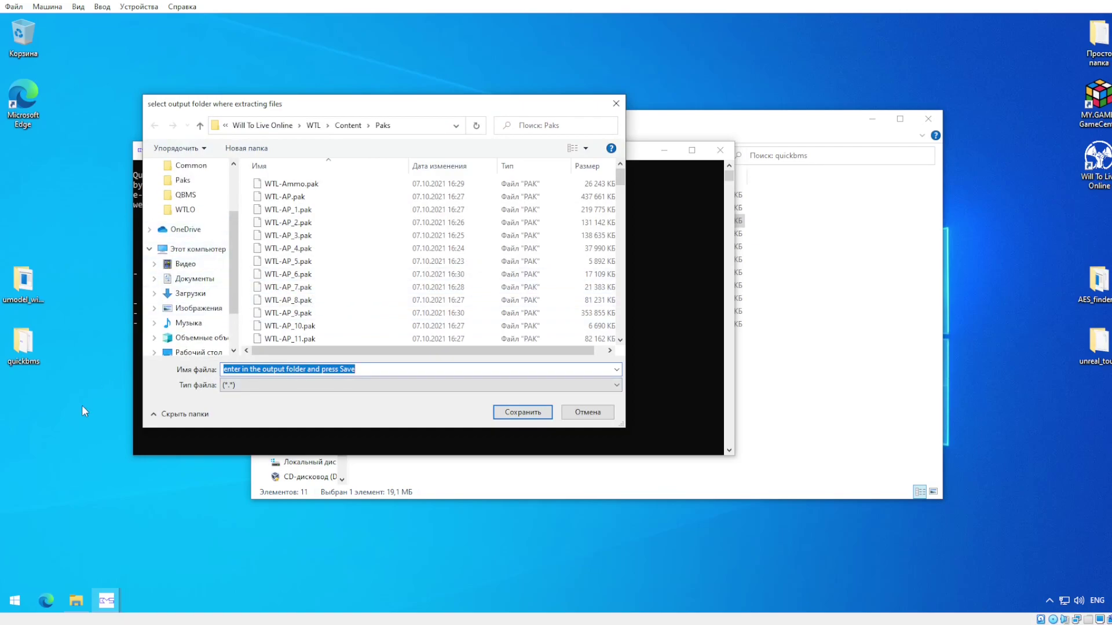
right_click(33, 183)
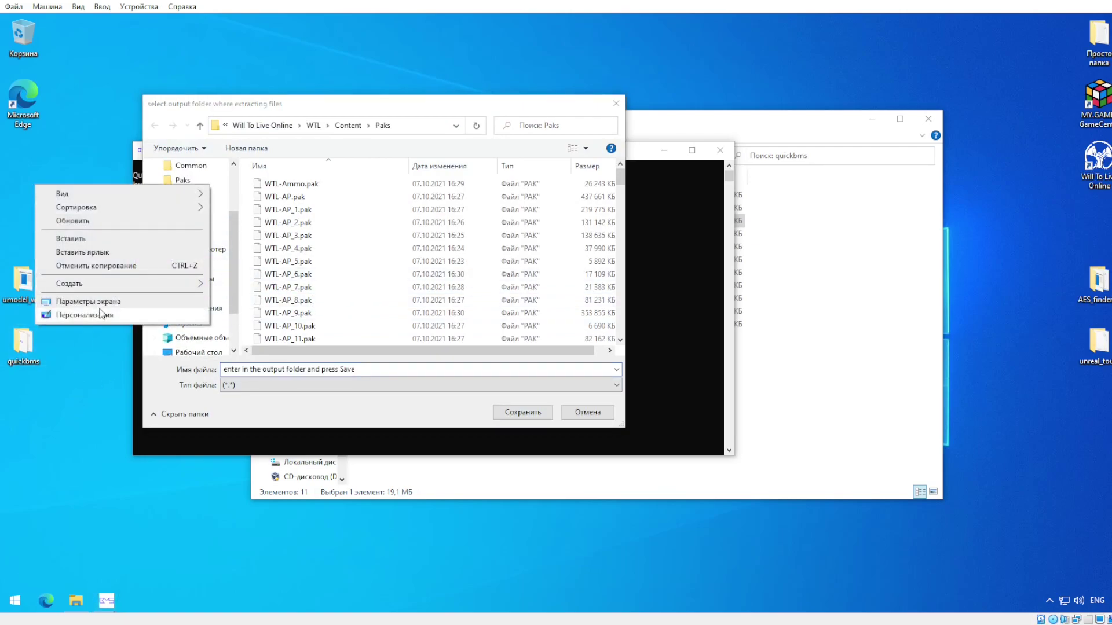
mouse_move(130, 288)
left_click(213, 287)
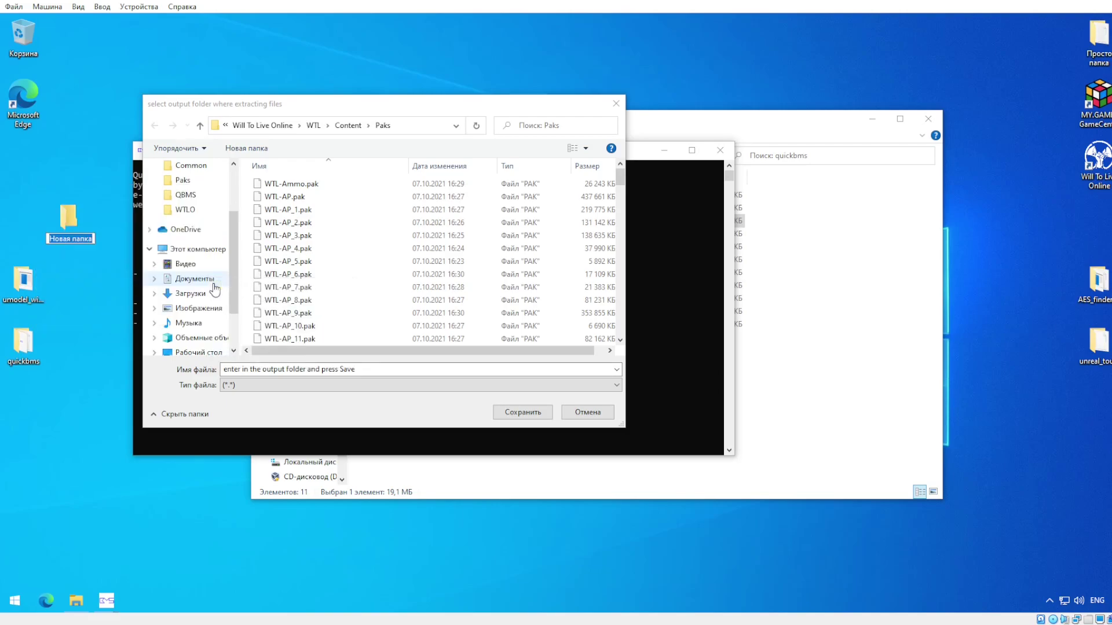
type("Arts")
key("Return")
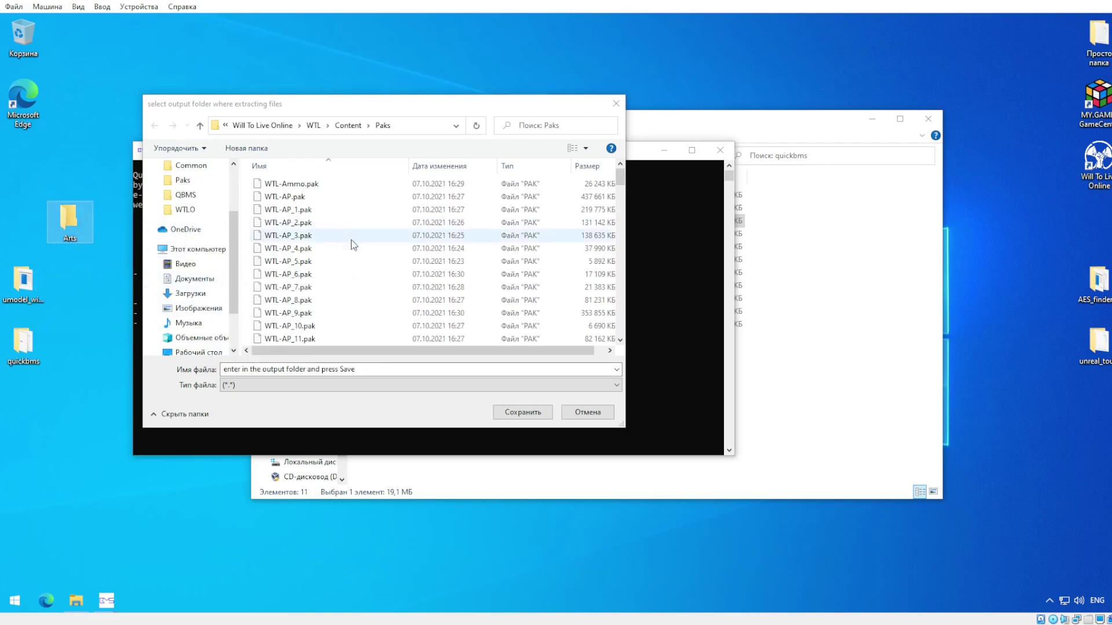
Step: Choose Desktop\Arts as QuickBMS's extraction output folder
scroll(205, 230, "up", 2)
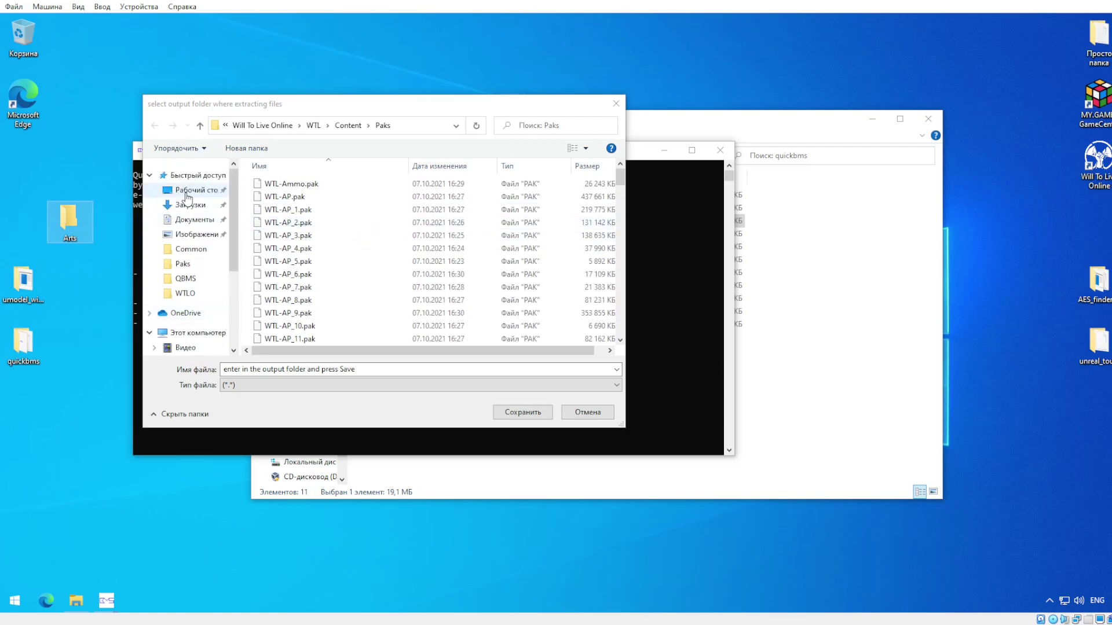
left_click(191, 190)
left_click(289, 196)
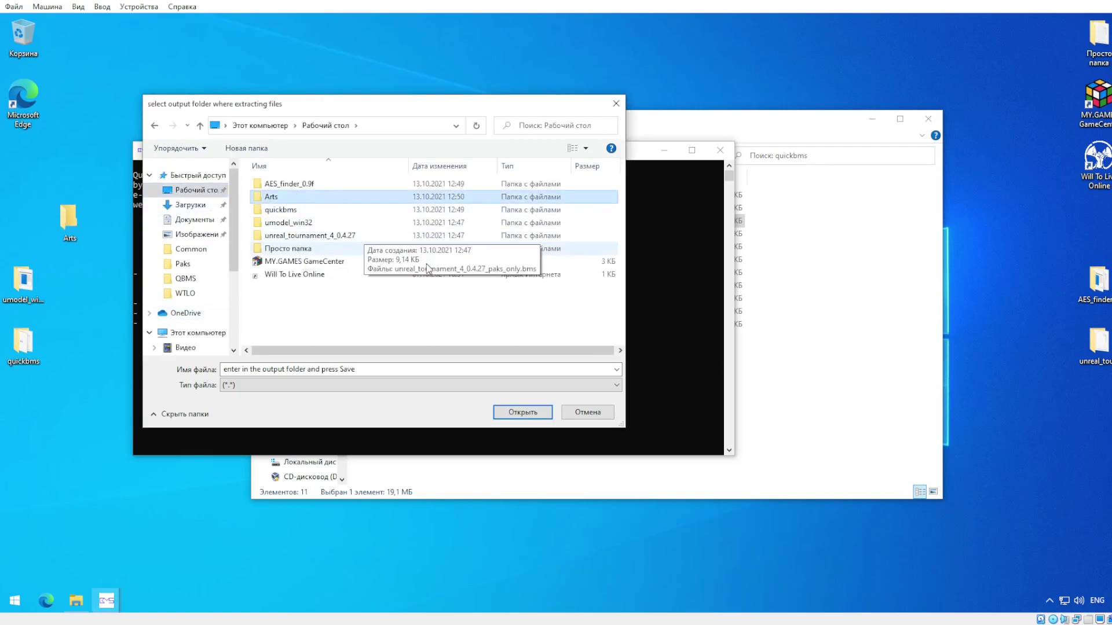
left_click(516, 415)
left_click(515, 414)
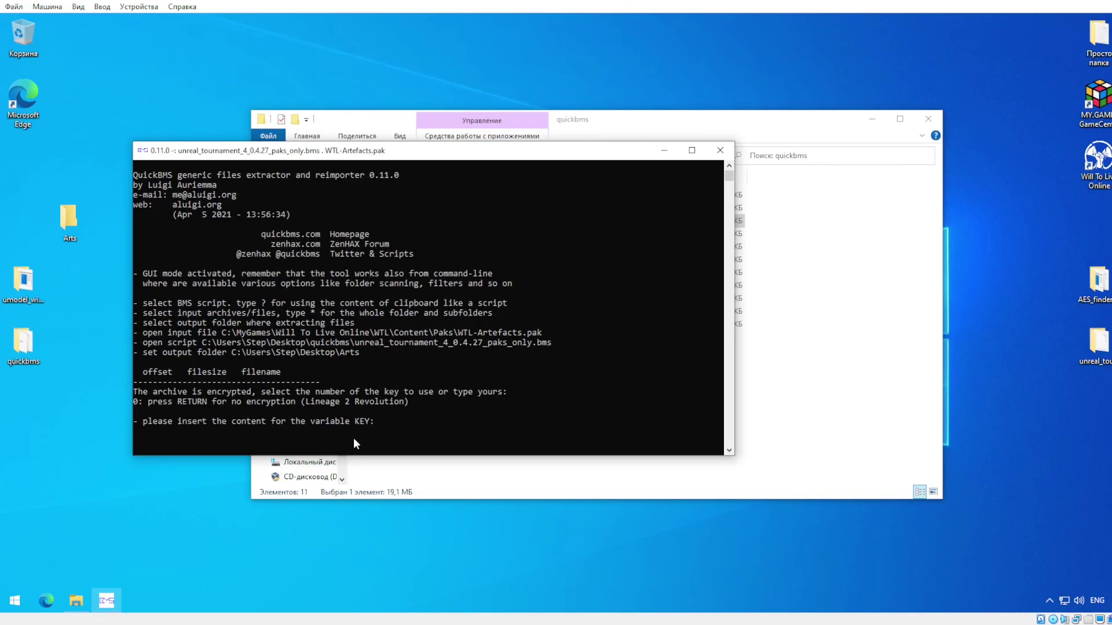
Step: Copy the AES key from key.txt and paste it at the KEY prompt to start extraction
left_click(440, 466)
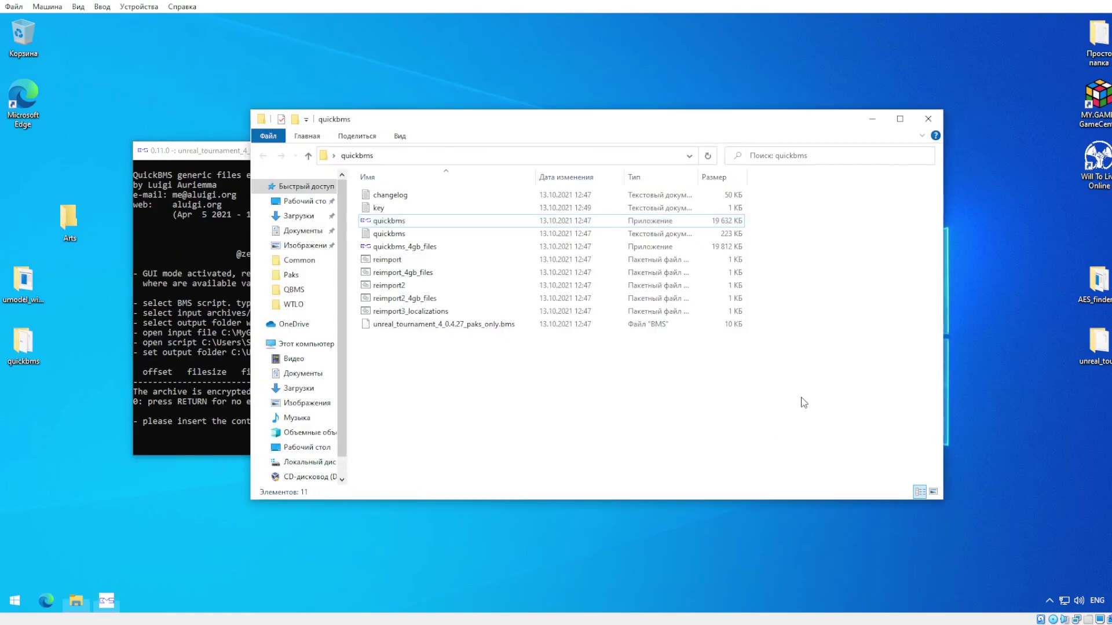
double_click(399, 208)
key("ctrl+a")
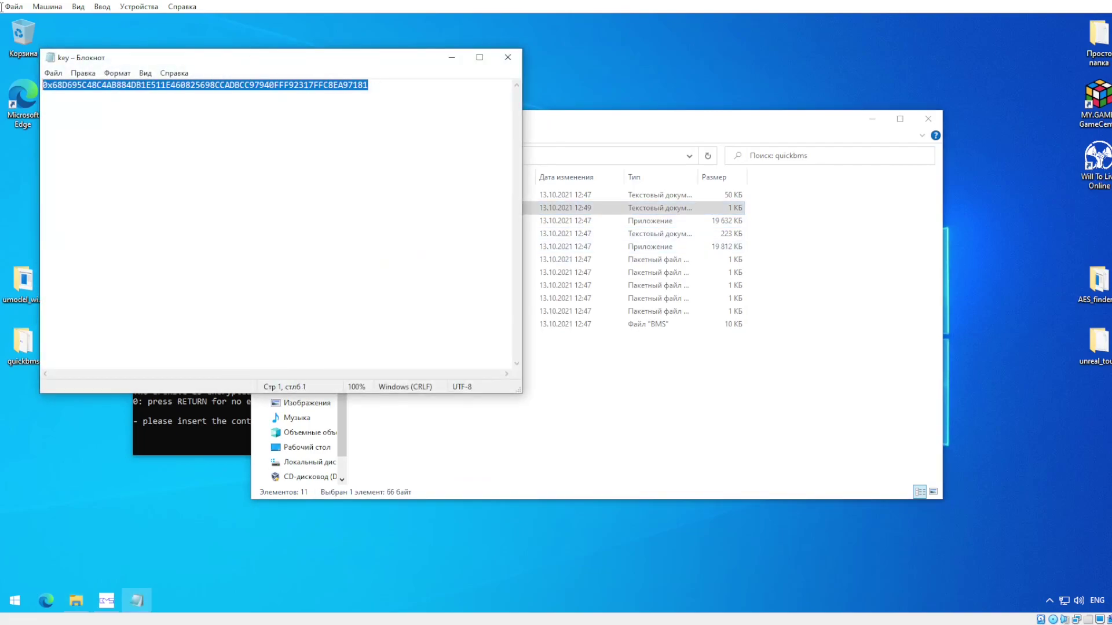
key("ctrl+c")
key("alt+F4")
left_click(224, 213)
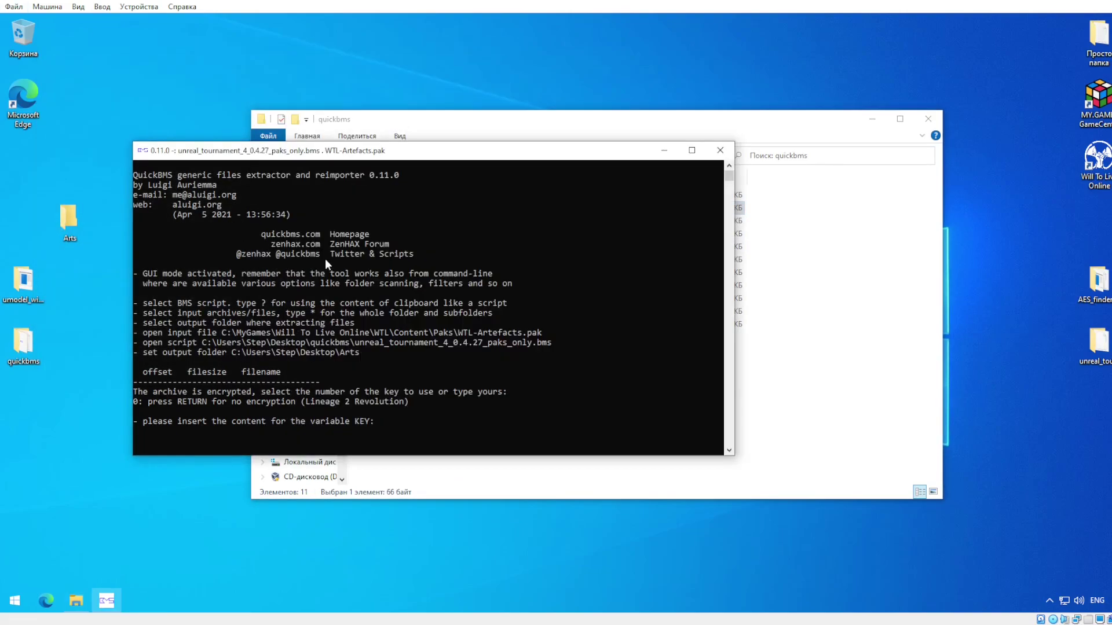
right_click(325, 259)
key("Return")
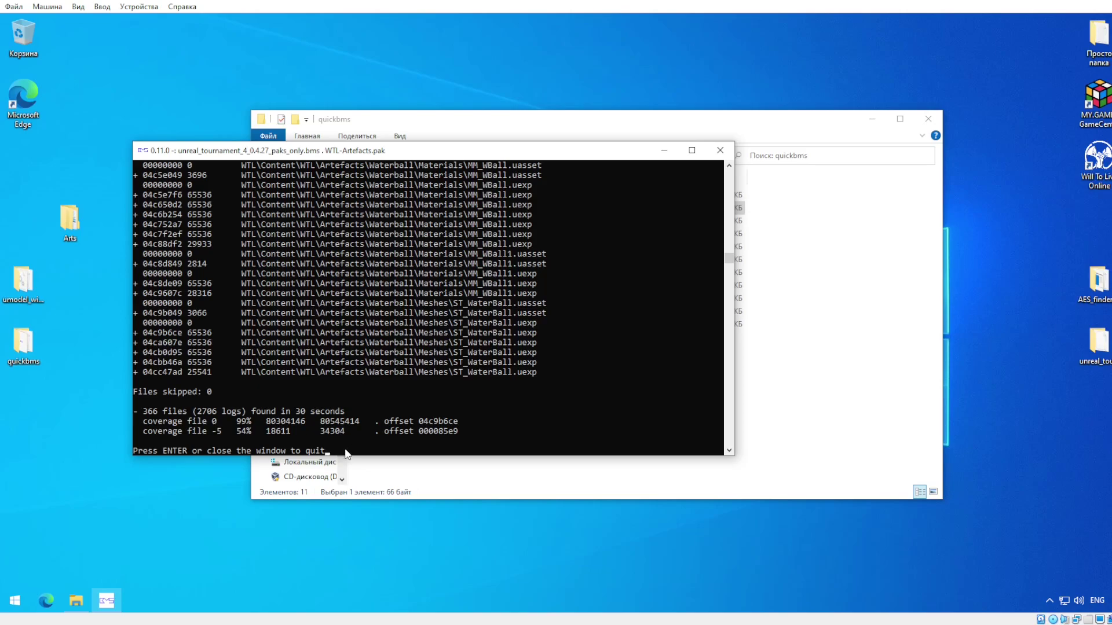
Step: Close QuickBMS, browse Arts\WTL\Content\WTL\Artefacts\Night-Light\Meshes, then close Explorer
key("Return")
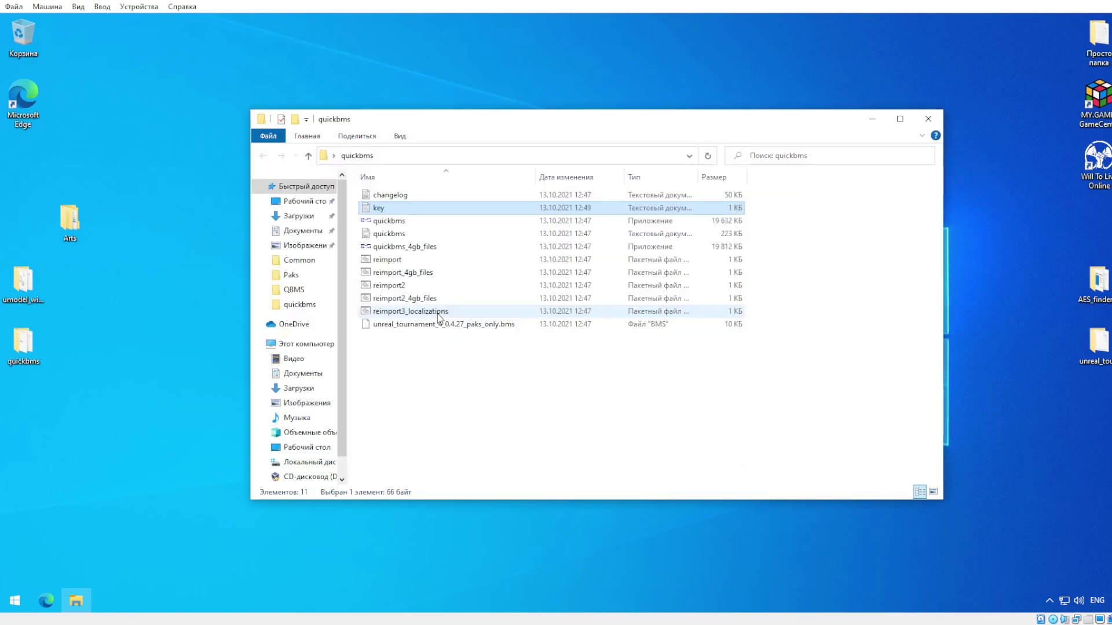
left_click(929, 119)
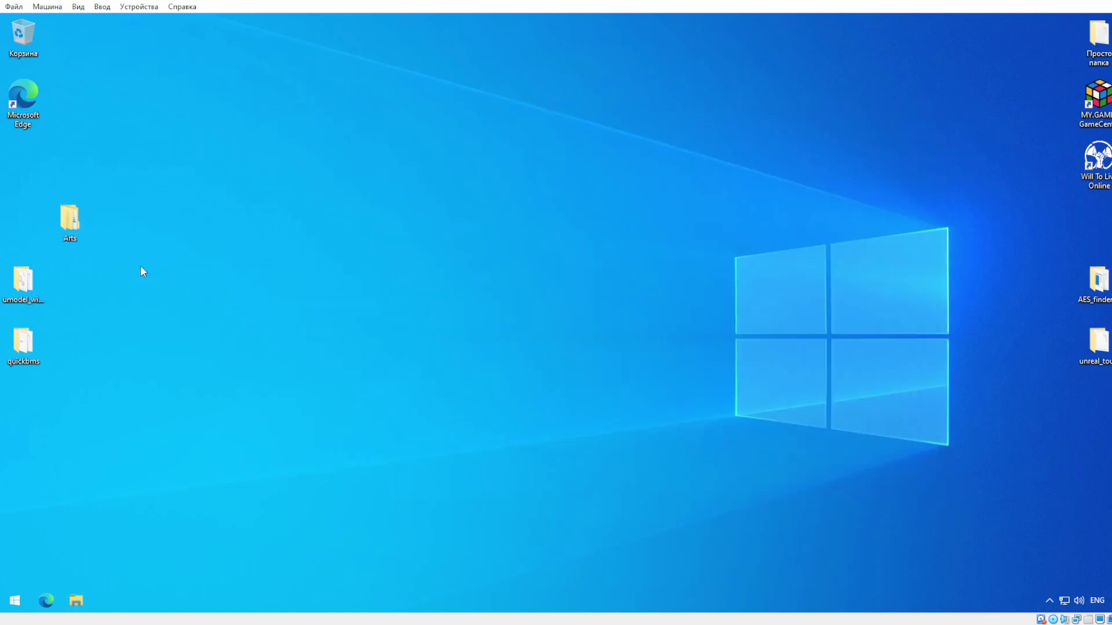
double_click(70, 220)
double_click(421, 198)
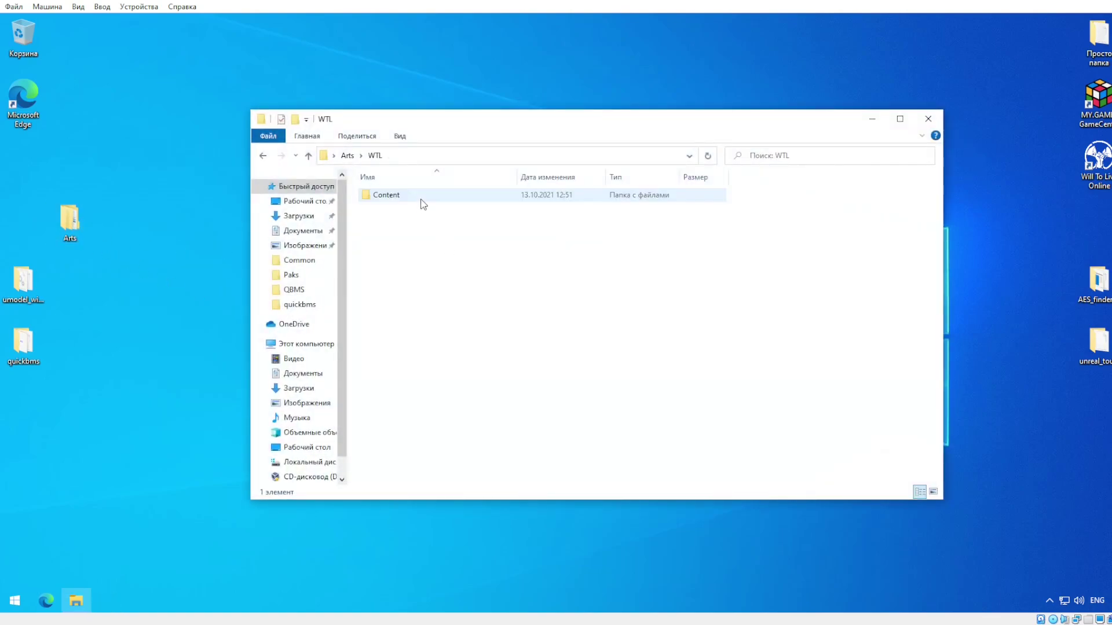
double_click(426, 197)
double_click(419, 222)
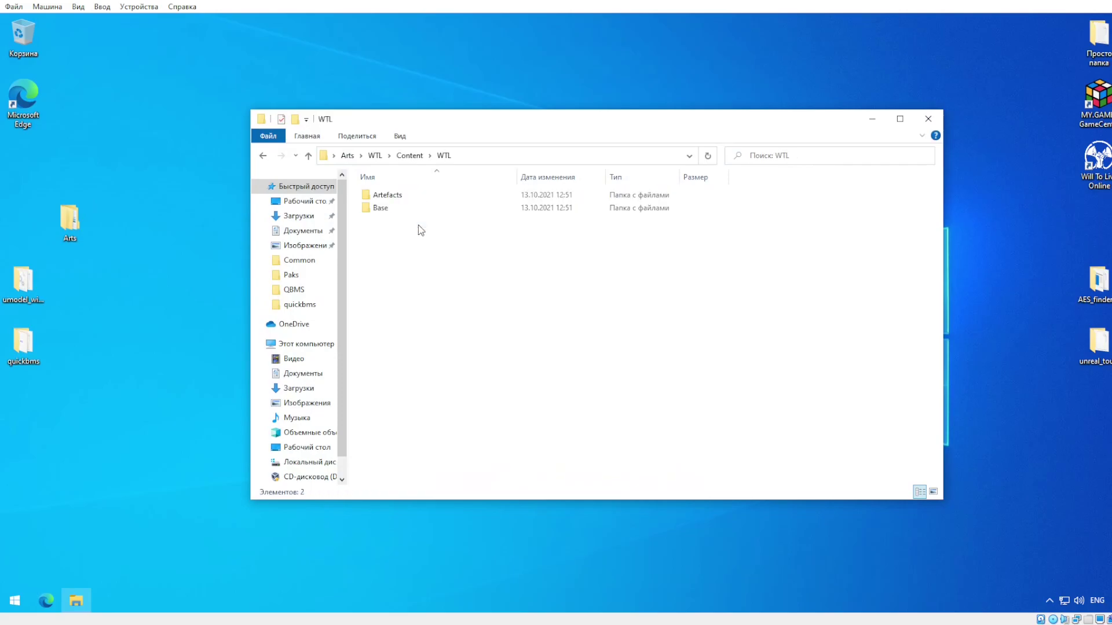
double_click(442, 197)
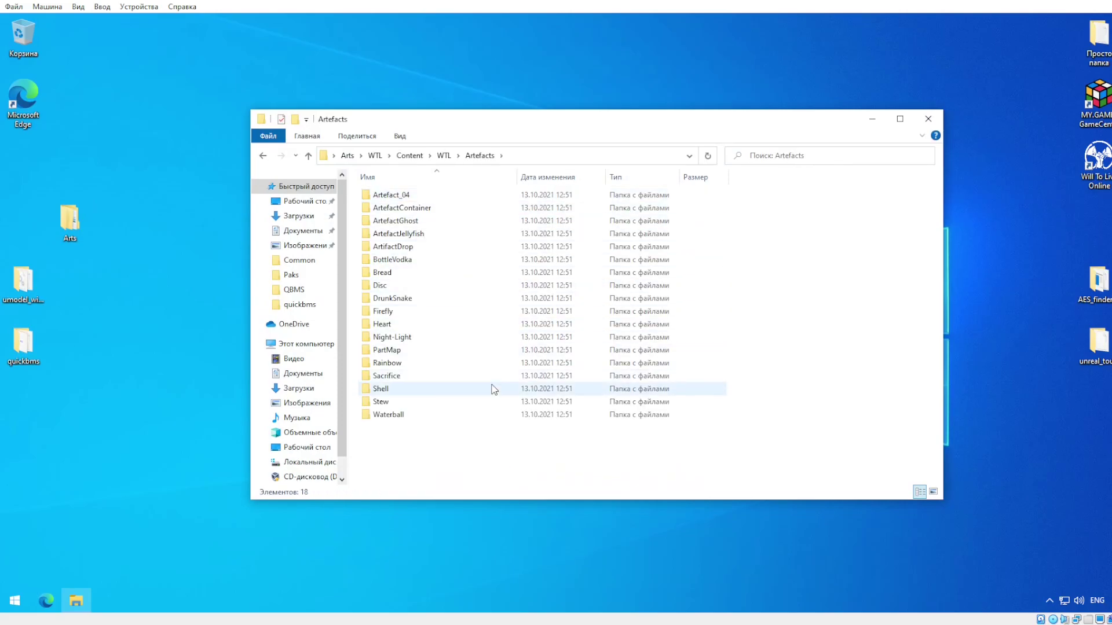
double_click(476, 339)
double_click(436, 209)
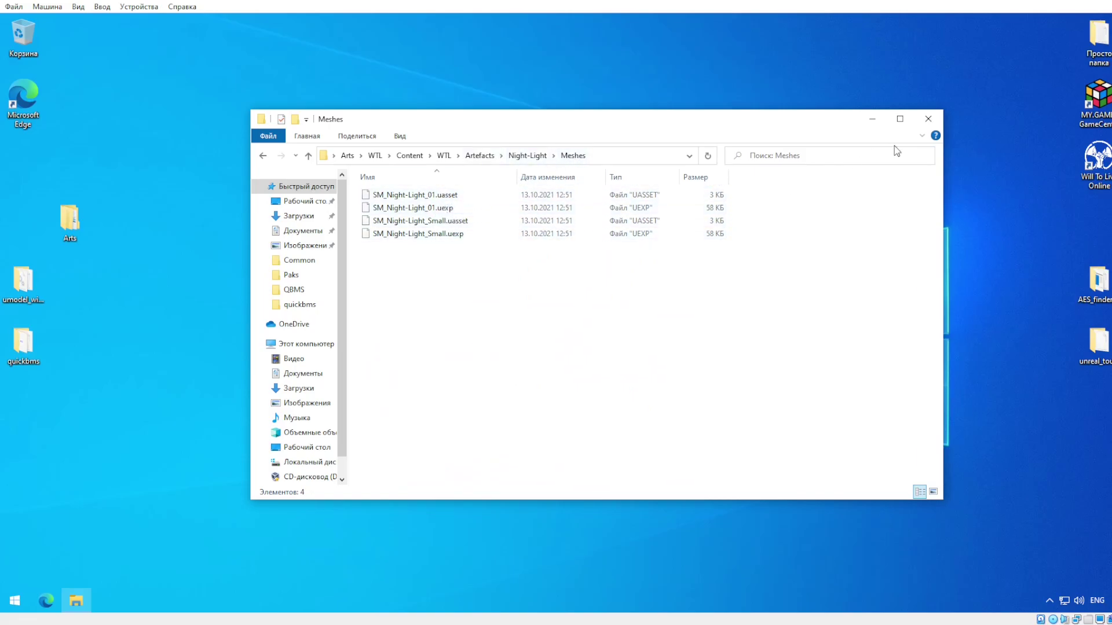
left_click(928, 119)
Step: Launch umodel_64 from umodel_win32, choosing to run it anyway past SmartScreen
double_click(30, 282)
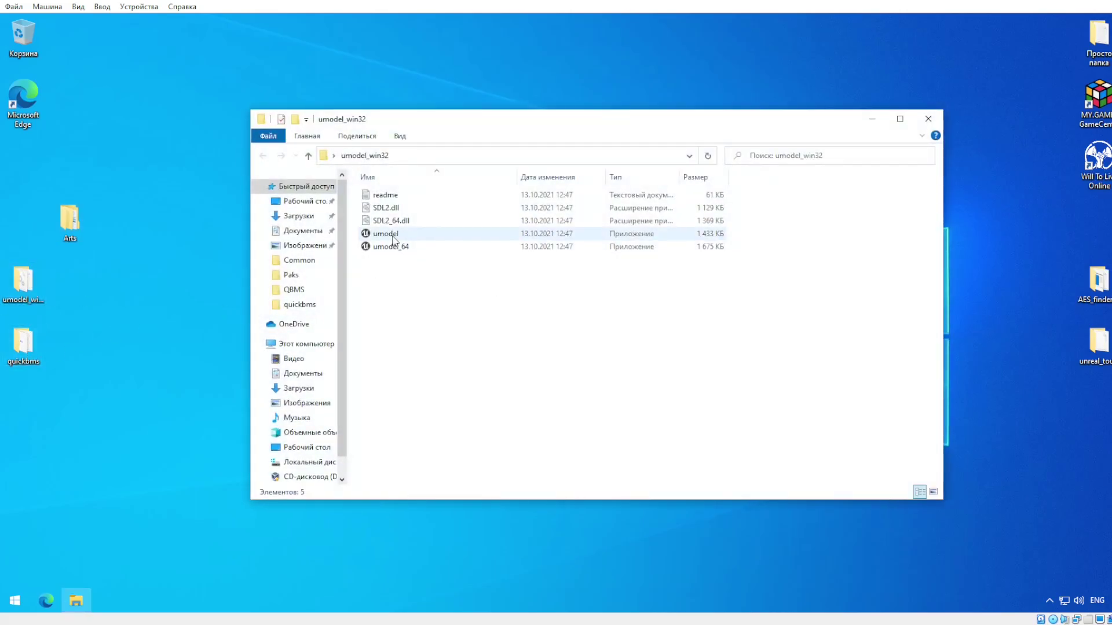
double_click(415, 249)
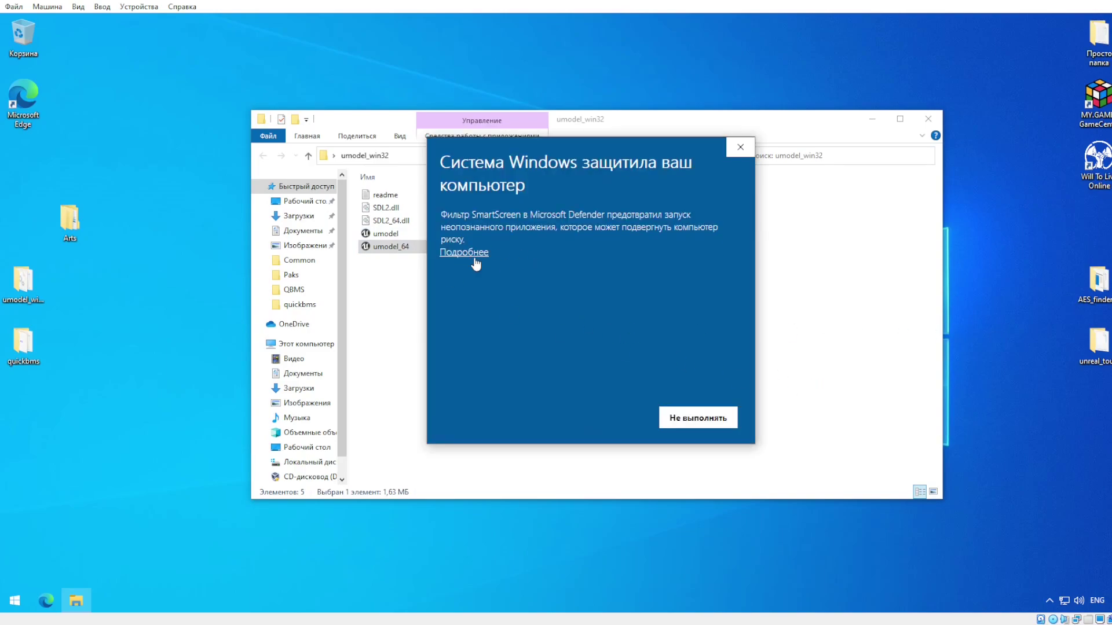
left_click(464, 252)
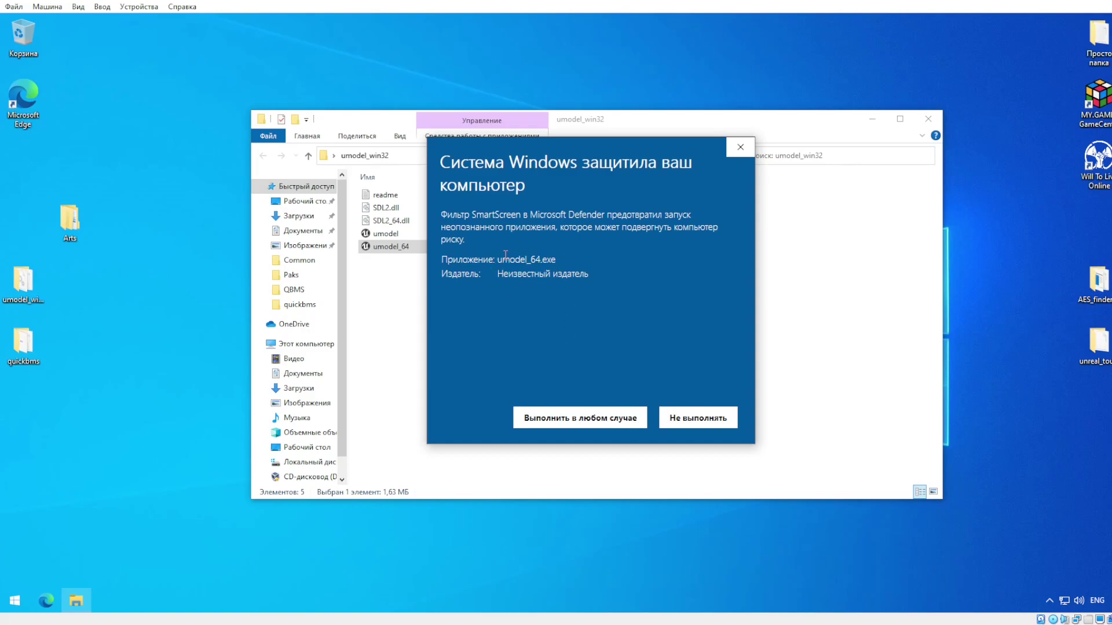
left_click(579, 417)
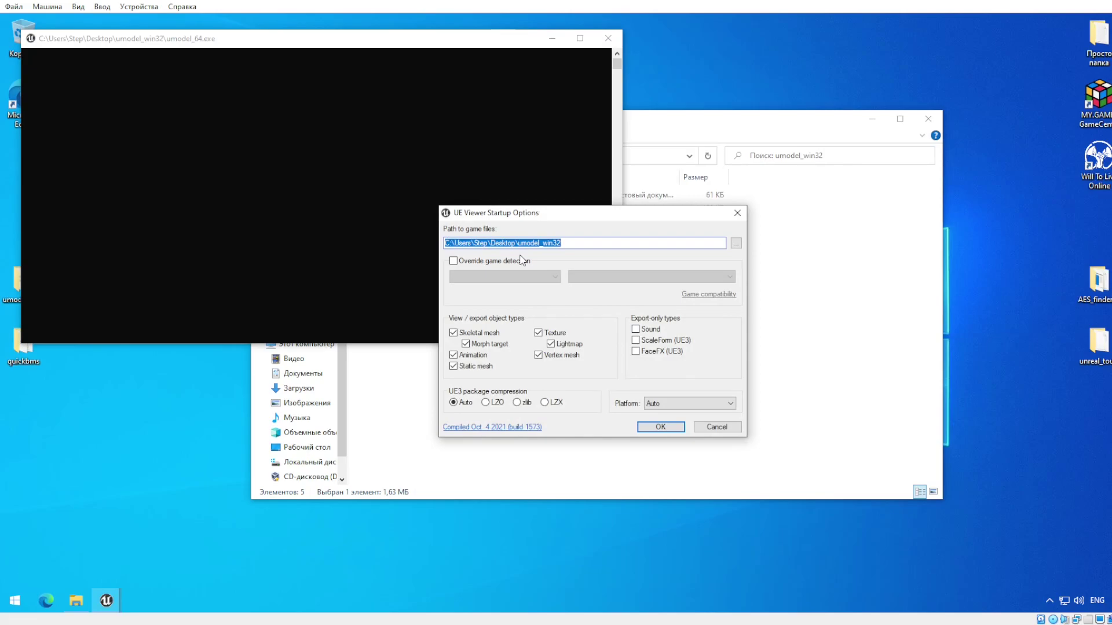
Step: Set UE Viewer's game files path to the desktop Arts folder
left_click(736, 244)
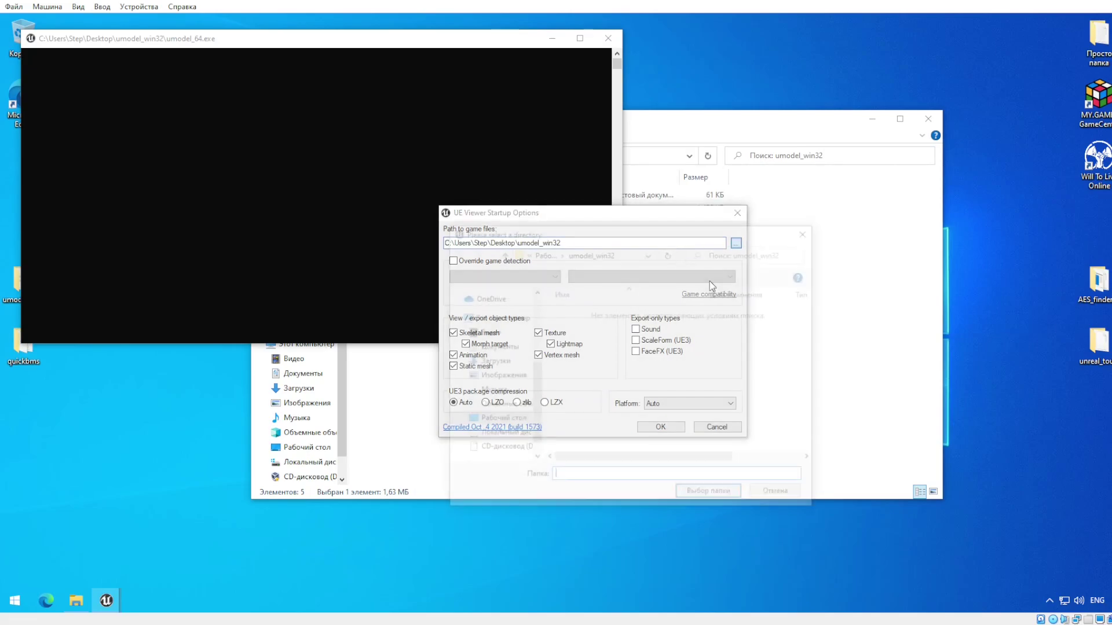
key("Return")
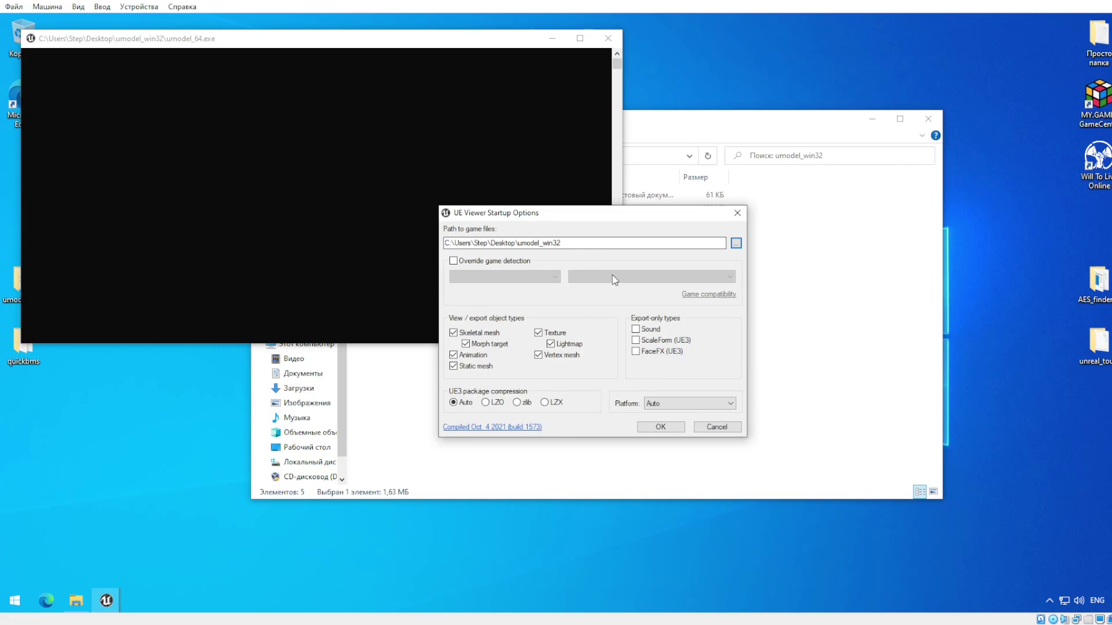
left_click(736, 243)
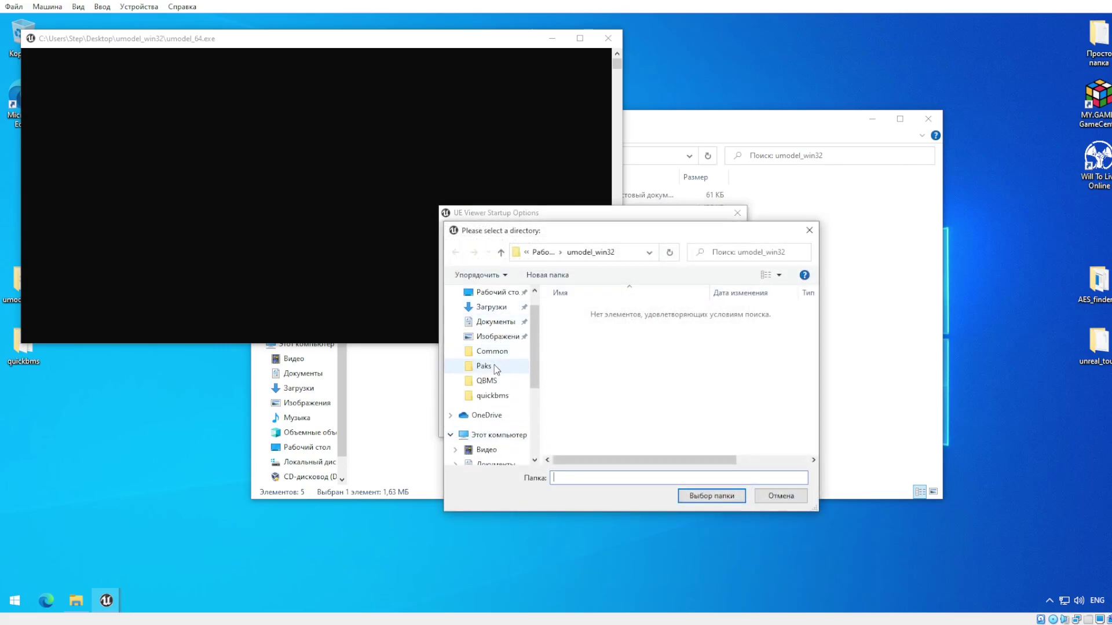
left_click(495, 292)
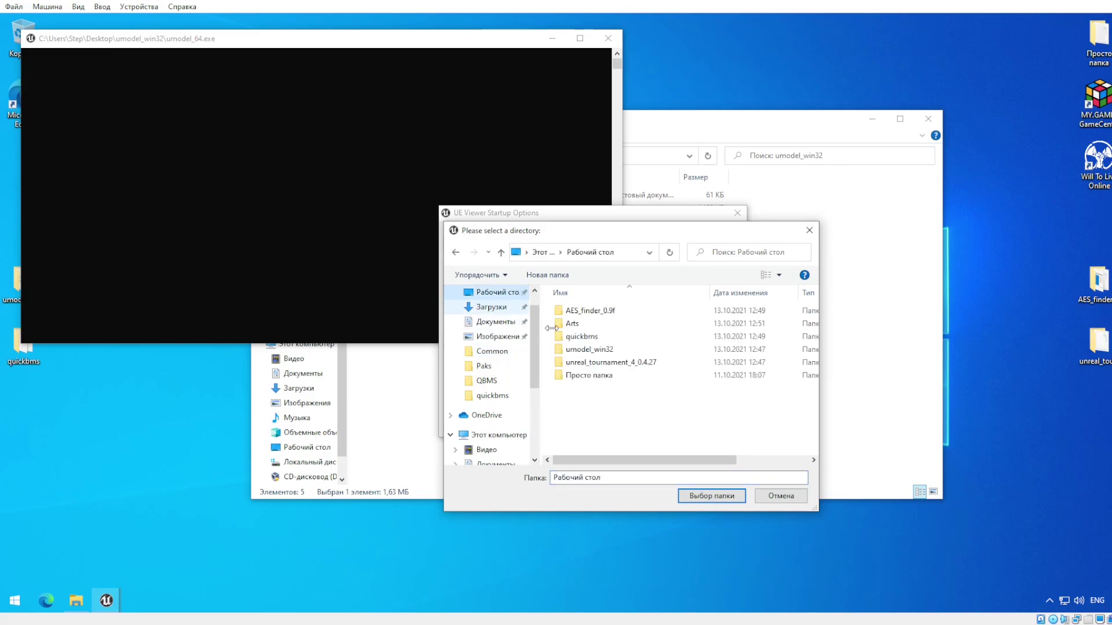
left_click(612, 324)
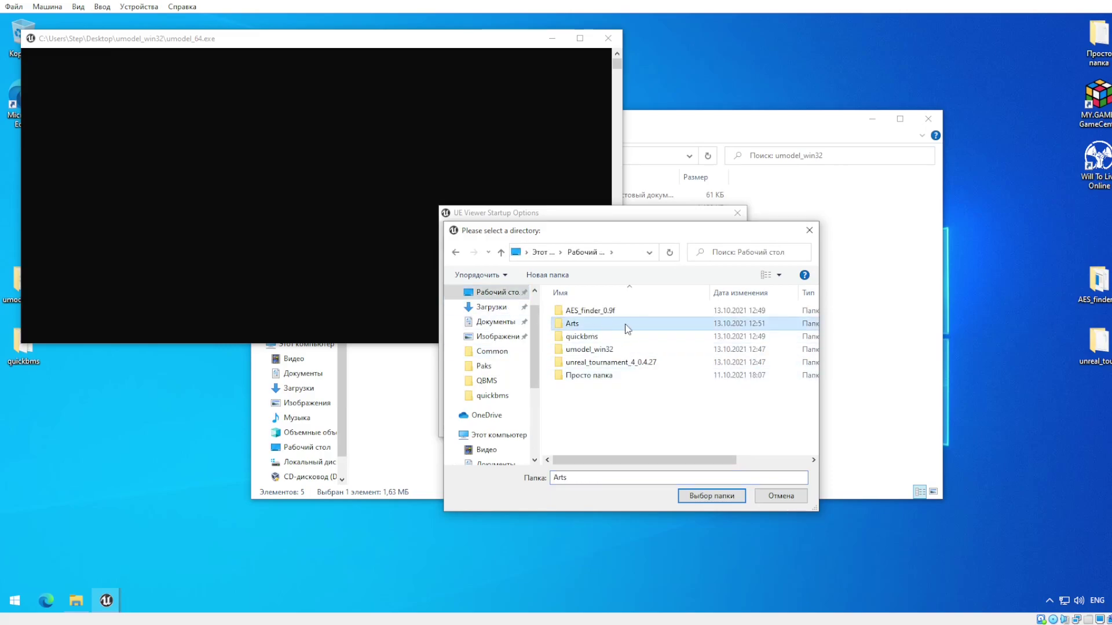
left_click(710, 497)
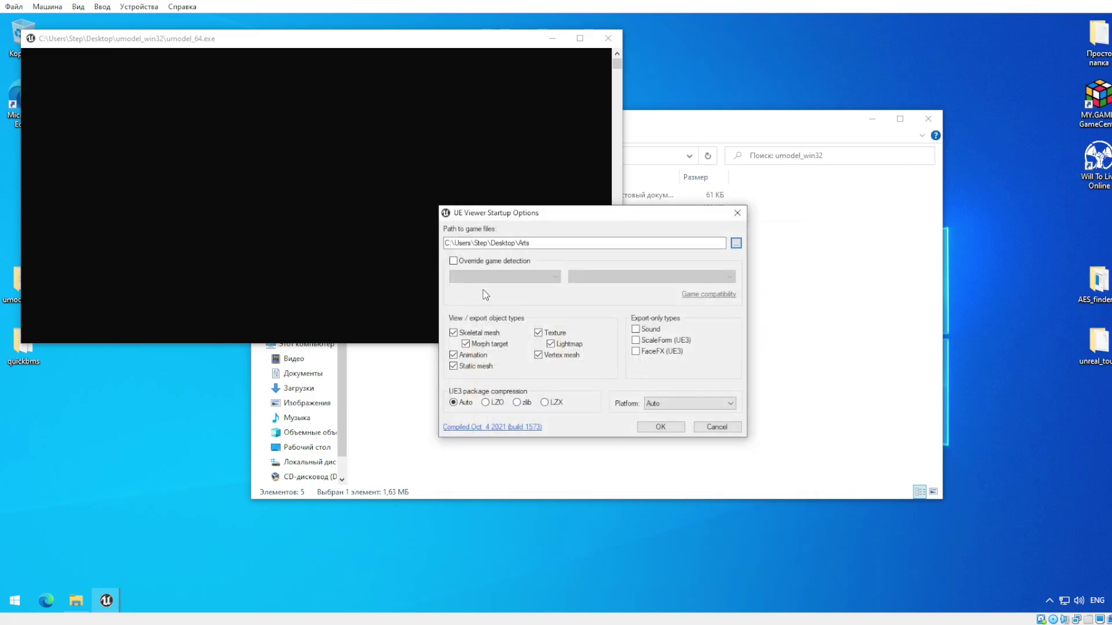
Step: Override game detection with Unreal engine 4.26 and set the platform to PC
left_click(496, 262)
left_click(499, 277)
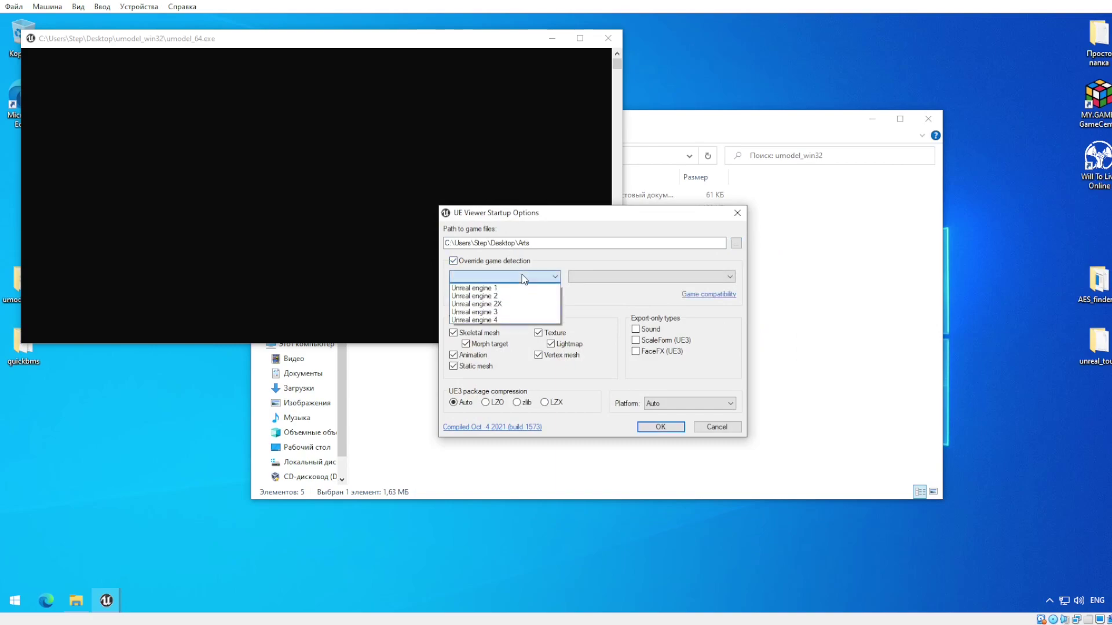
left_click(495, 320)
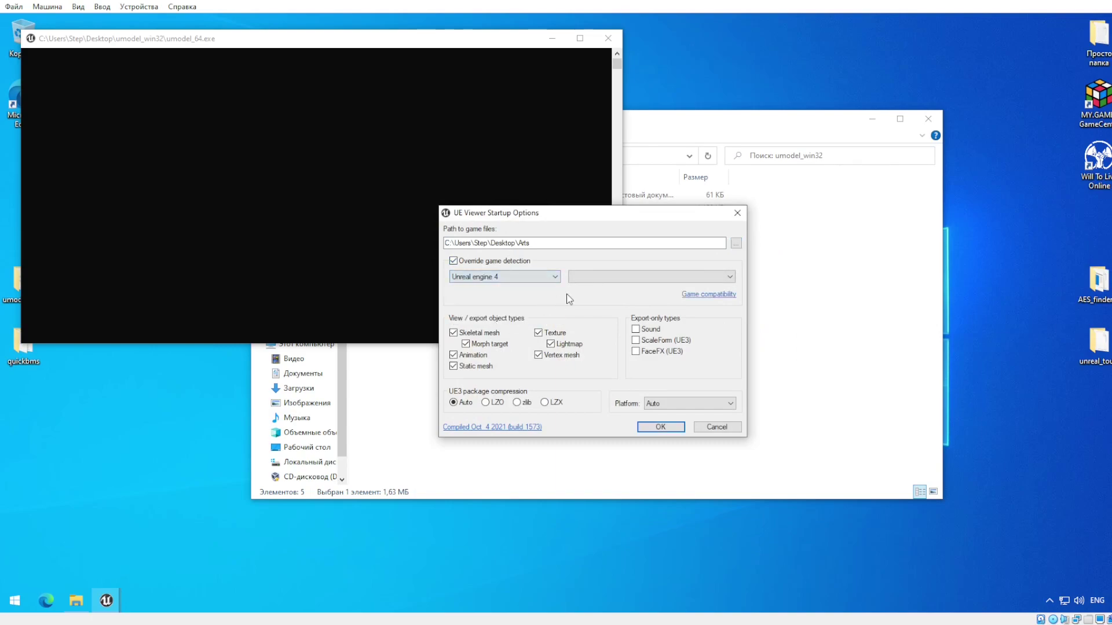
left_click(612, 278)
left_click(614, 496)
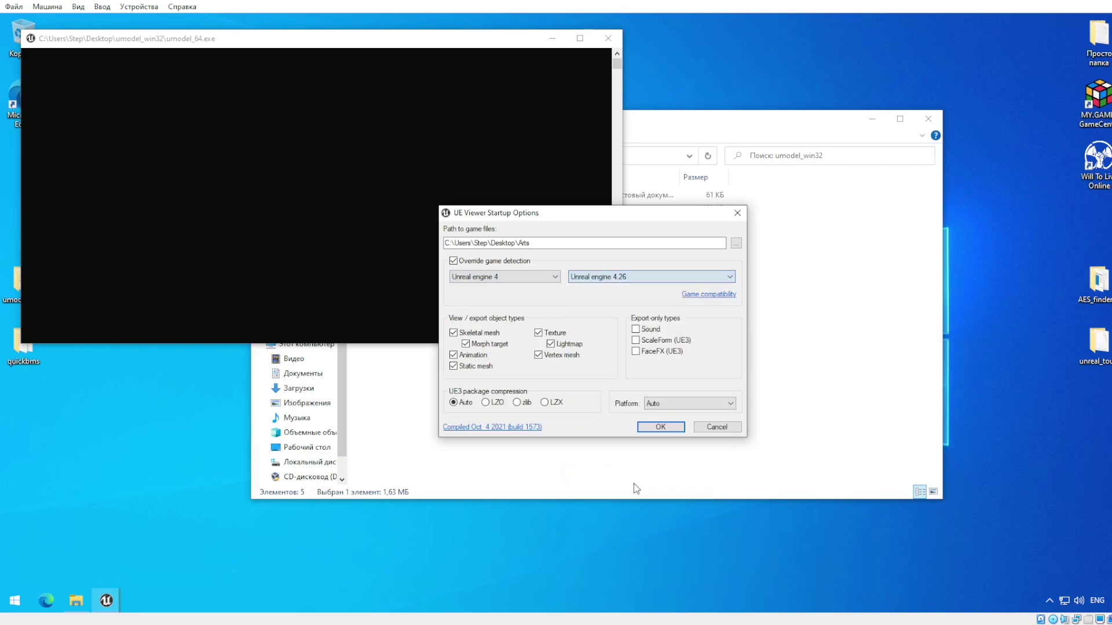
left_click(672, 404)
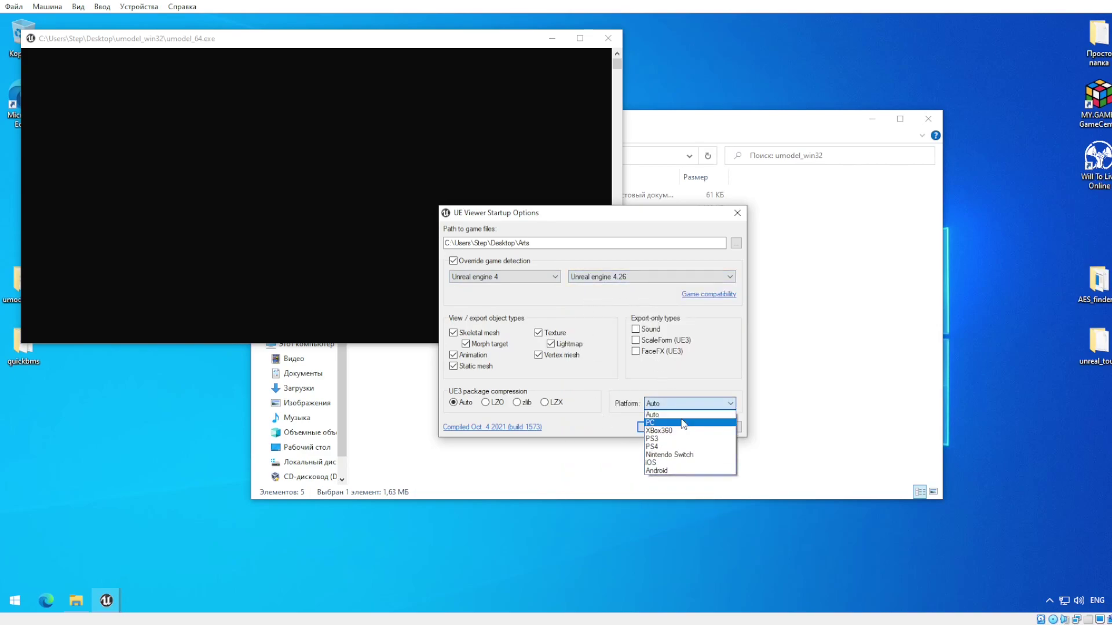
left_click(672, 418)
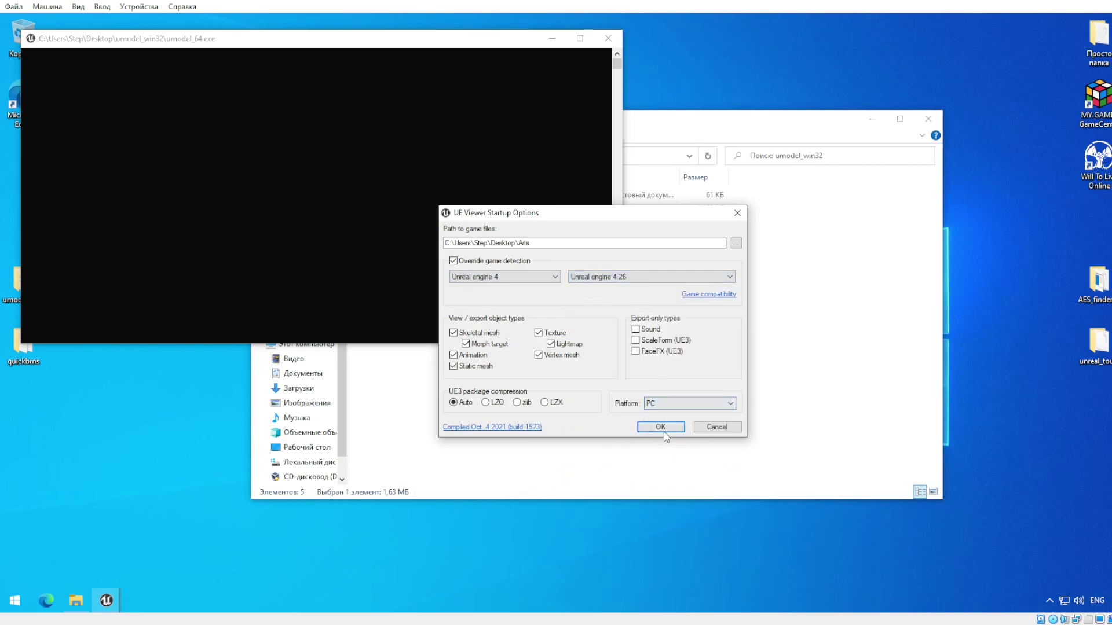
Step: Accept startup options and open ST_ArtefactJellyfish01 from WTL\Artefacts\ArtefactJellyfish\Meshes
left_click(664, 430)
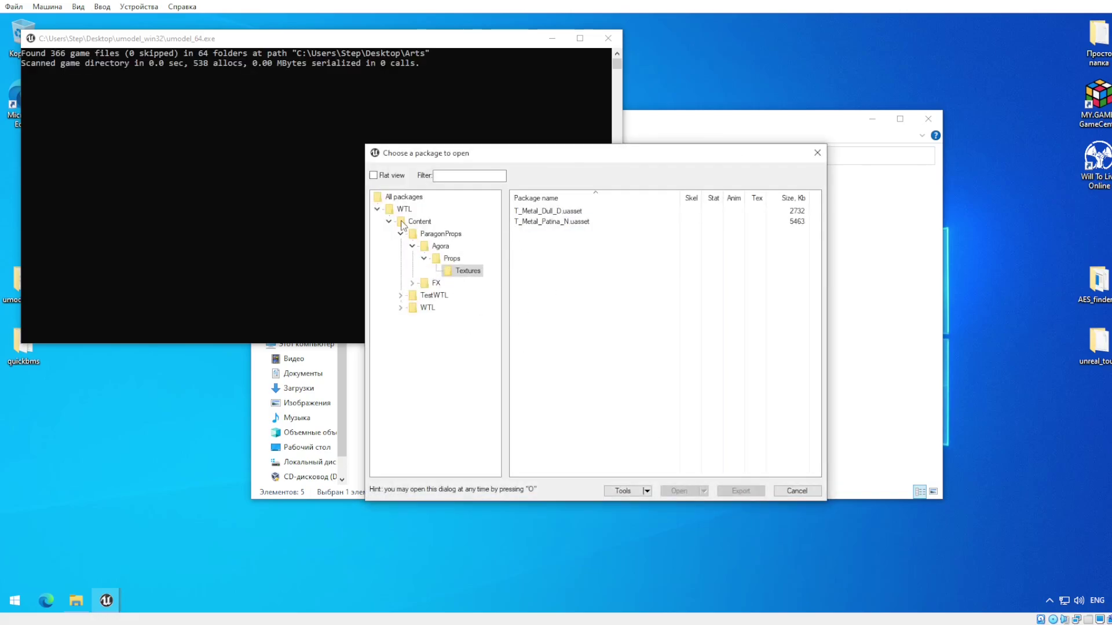
left_click(400, 307)
left_click(412, 320)
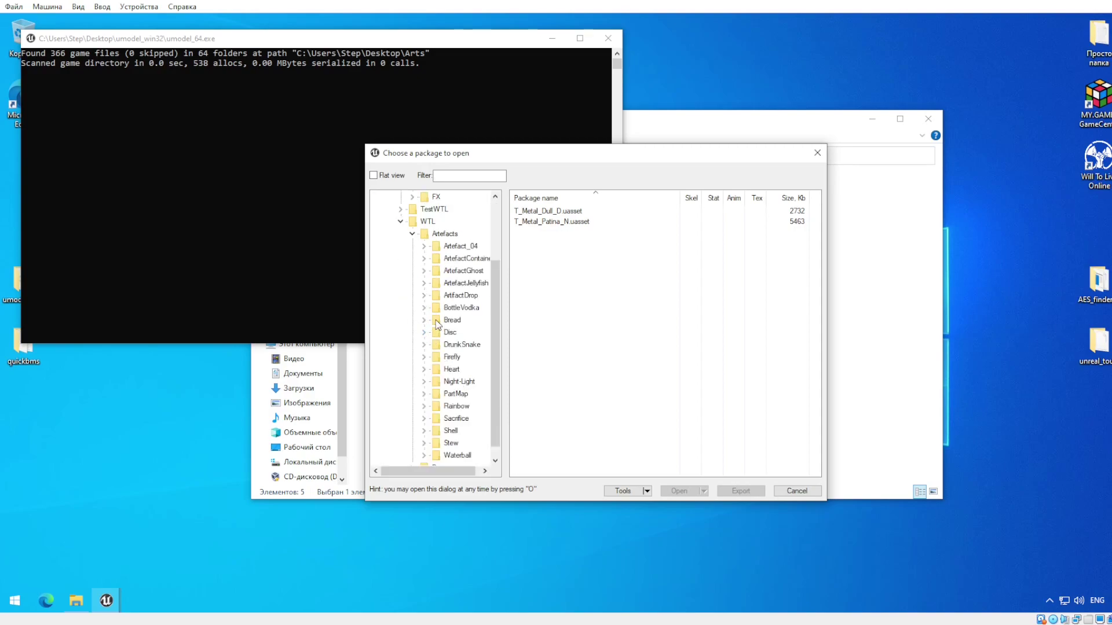
left_click(423, 284)
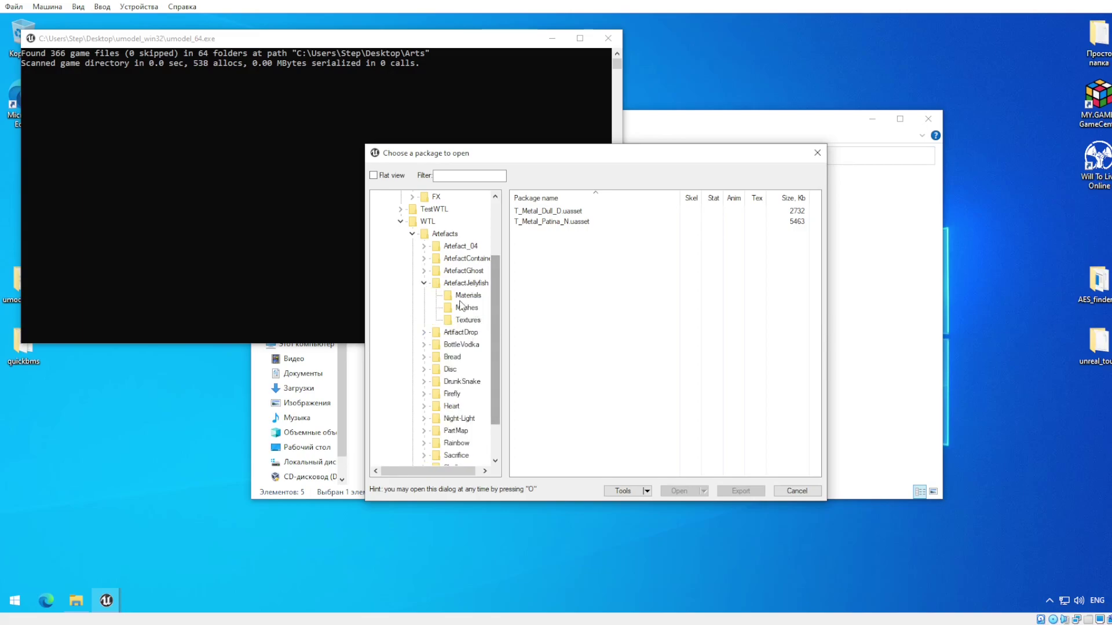
left_click(458, 284)
left_click(463, 309)
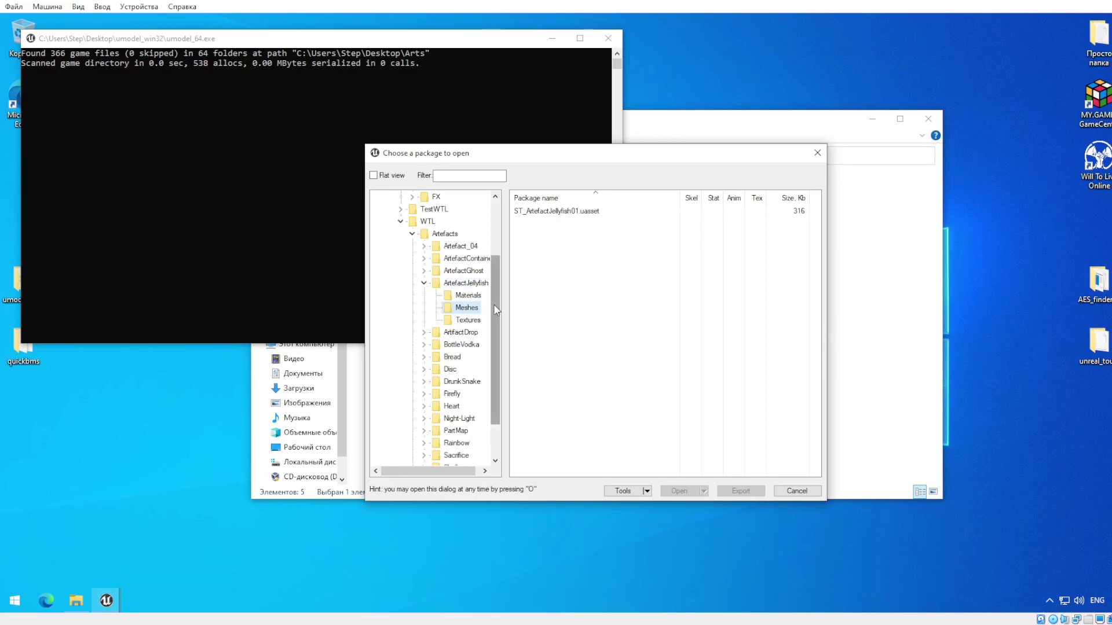
double_click(573, 210)
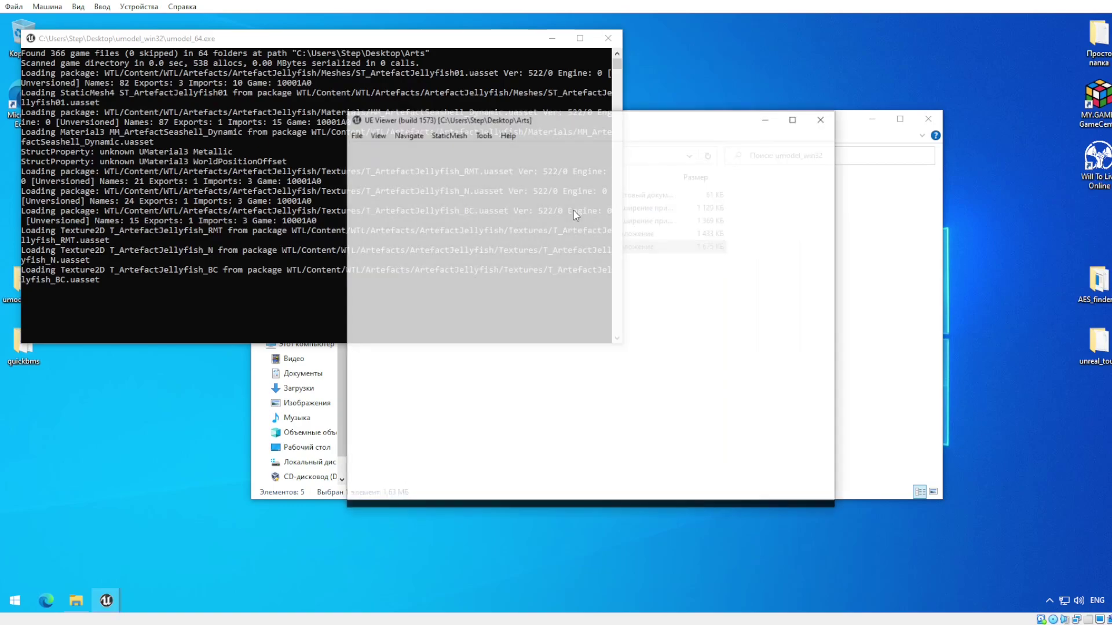
Step: Orbit the jellyfish mesh to inspect it, then close UE Viewer
left_click_drag(683, 313, 718, 325)
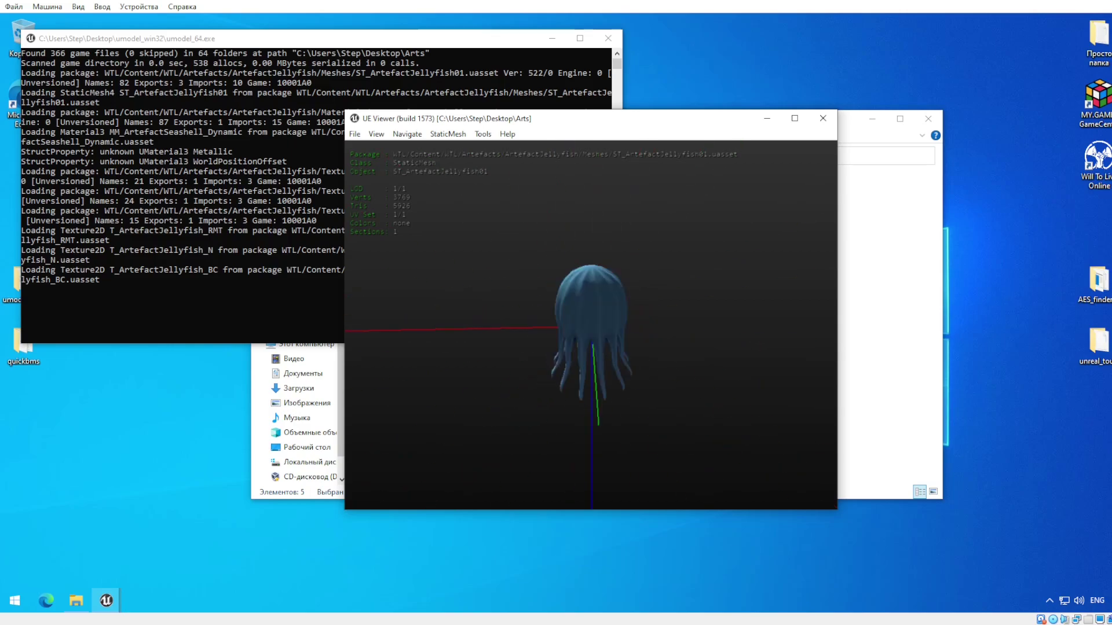
left_click_drag(606, 317, 712, 307)
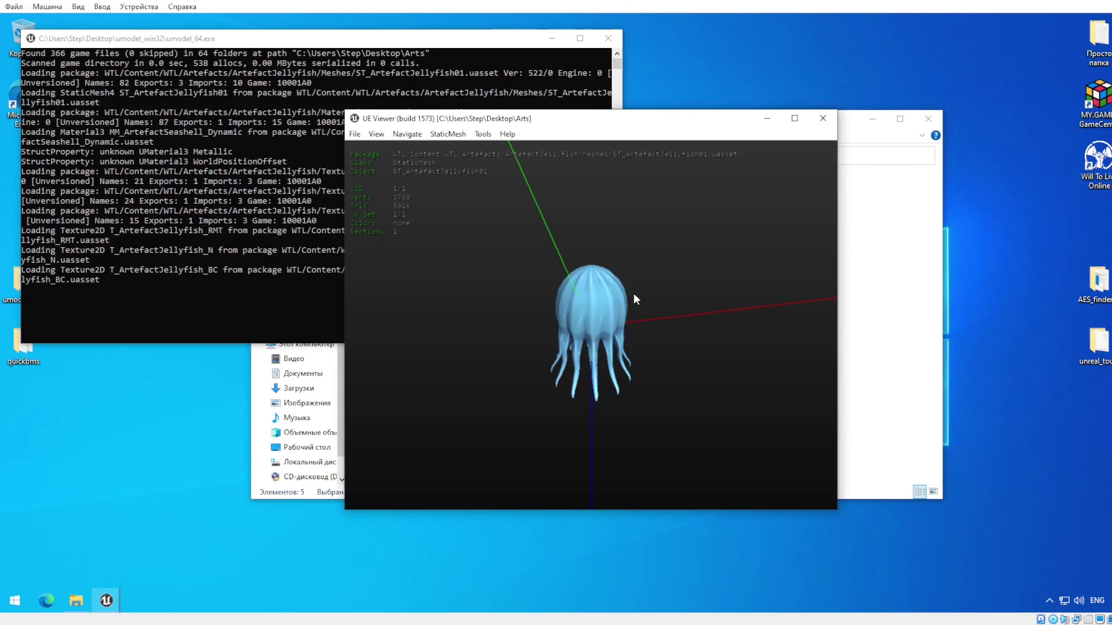
left_click(822, 118)
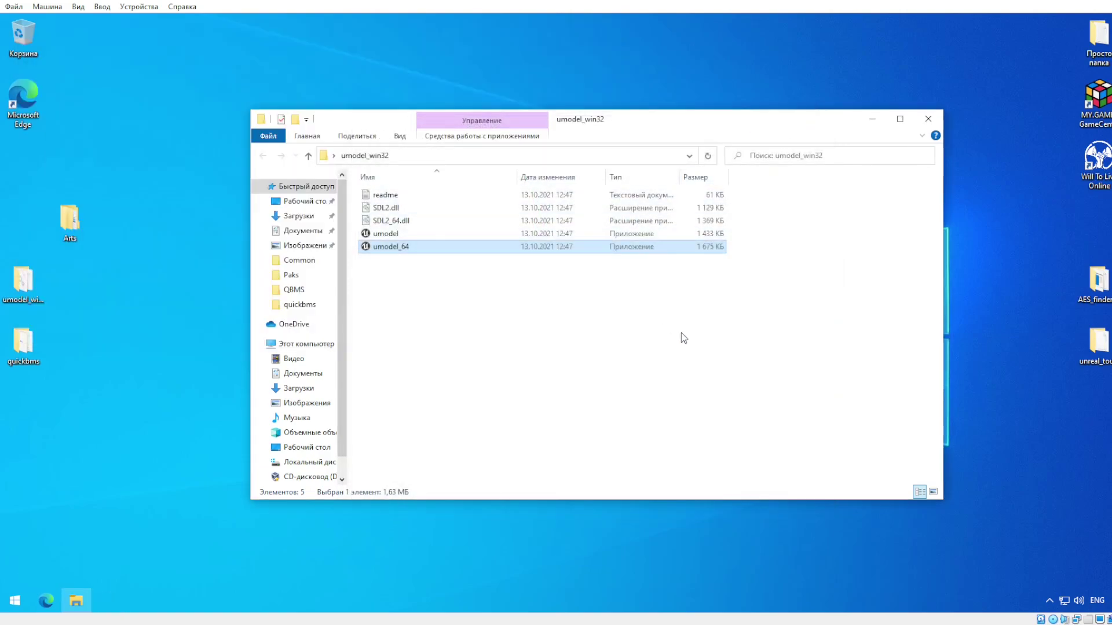